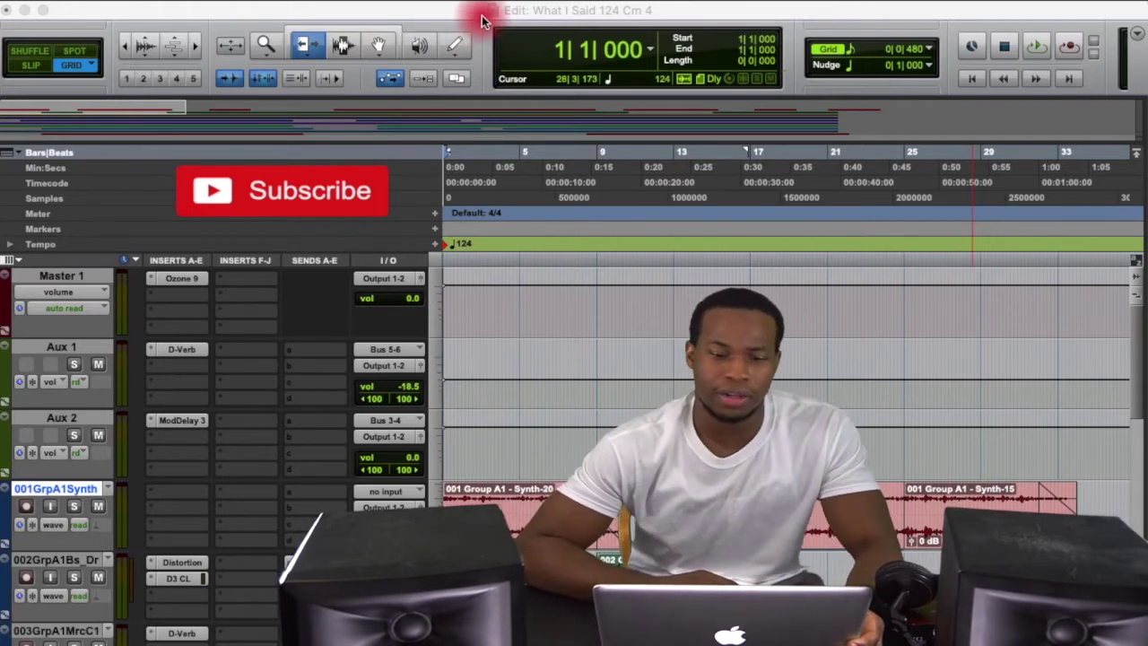
- Play the whole mix from the start of the session, then stop playback
left_click(481, 20)
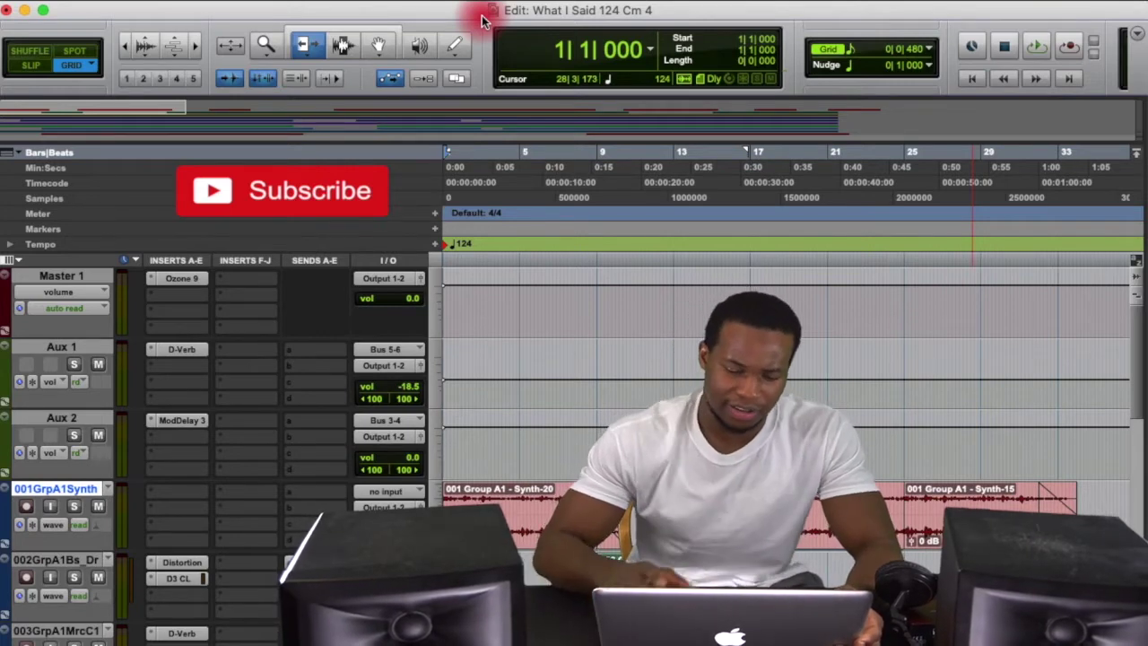
key("space")
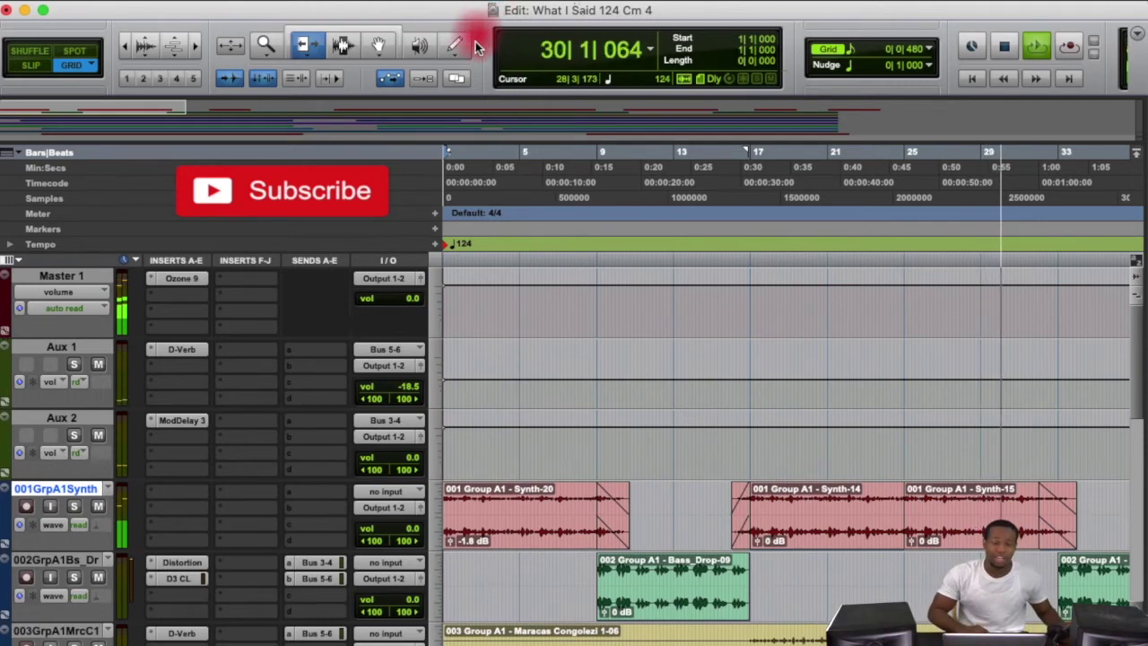
key("space")
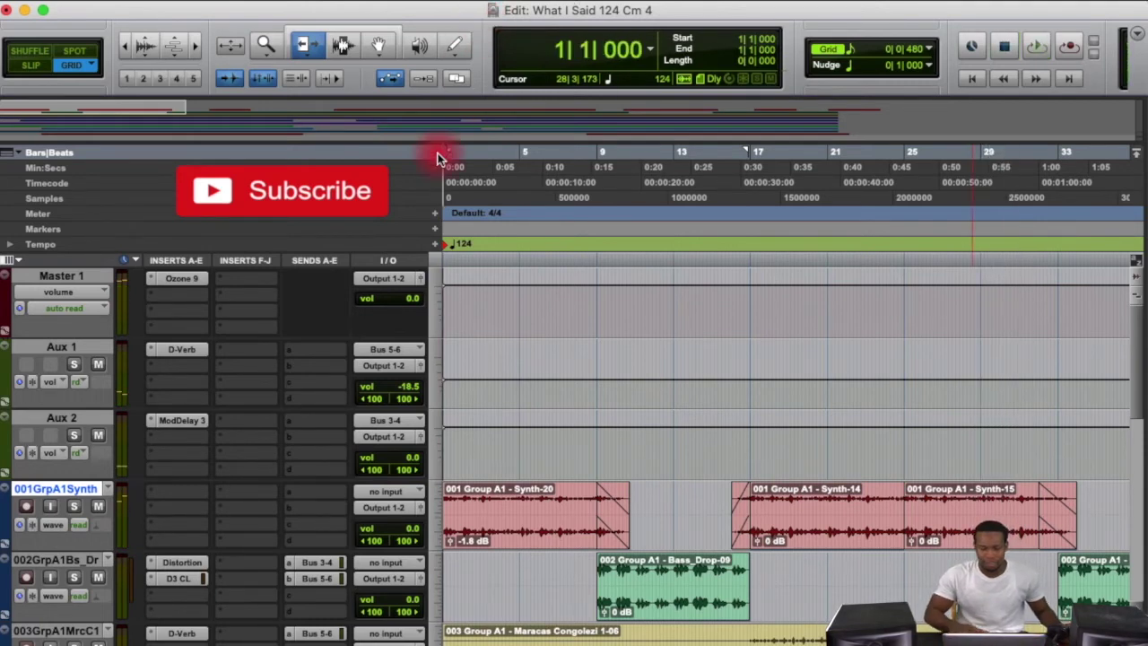
- Select the Aux 1 track and examine the send and bus assignments on each track down to the main vocal
left_click(71, 348)
scroll(300, 453, "down", 2)
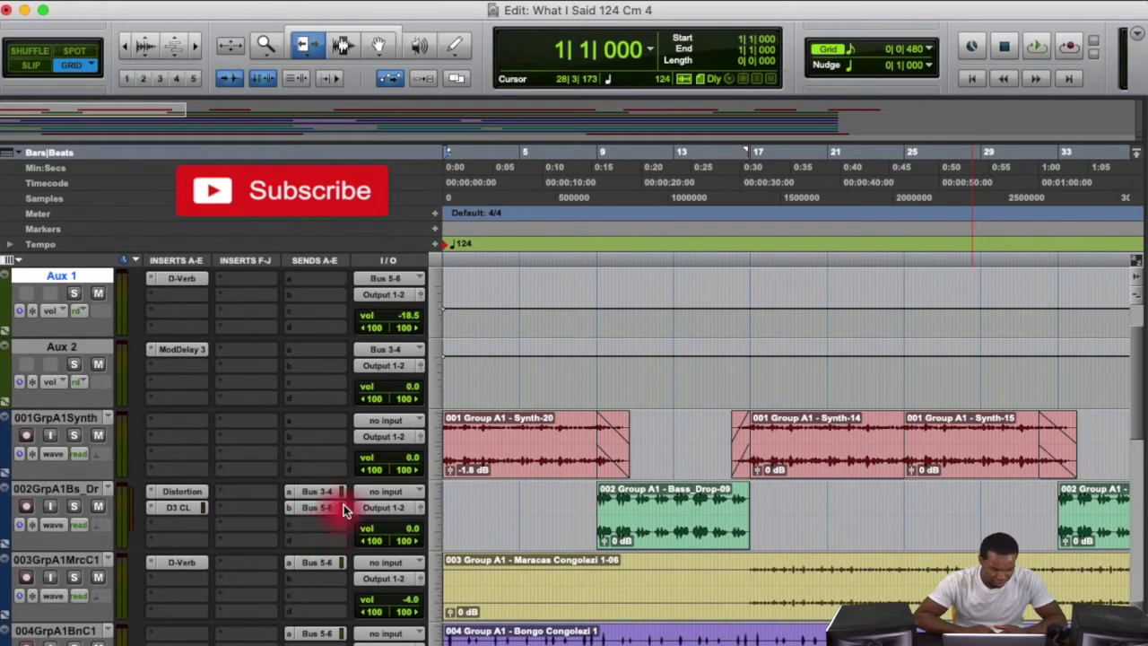
scroll(334, 509, "down", 4)
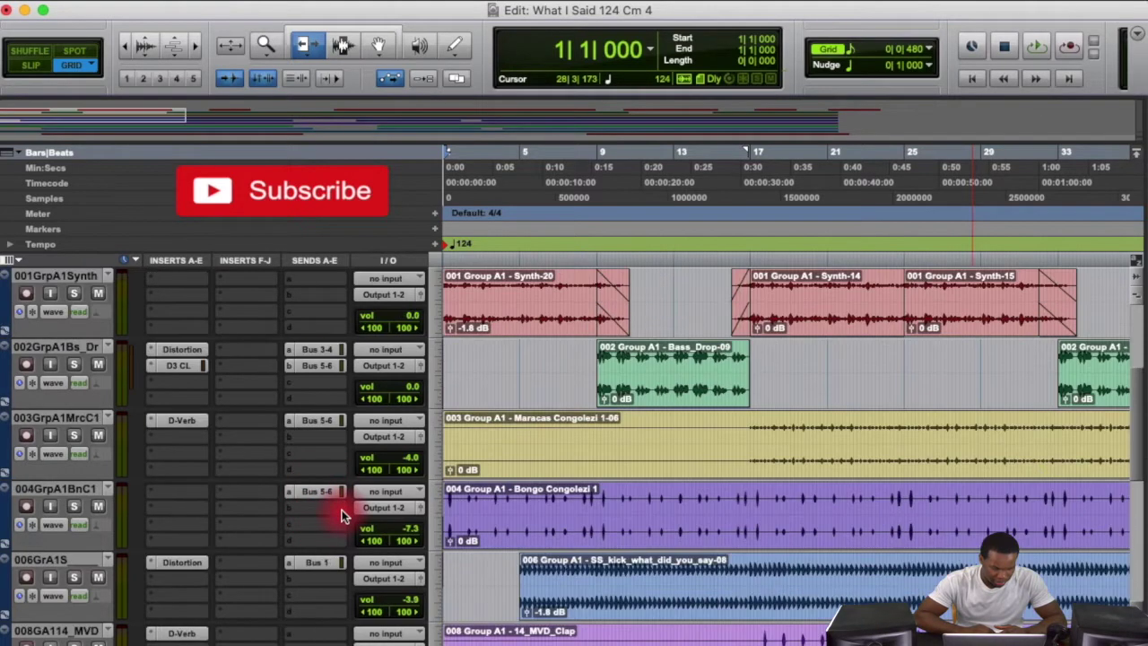
scroll(334, 495, "down", 4)
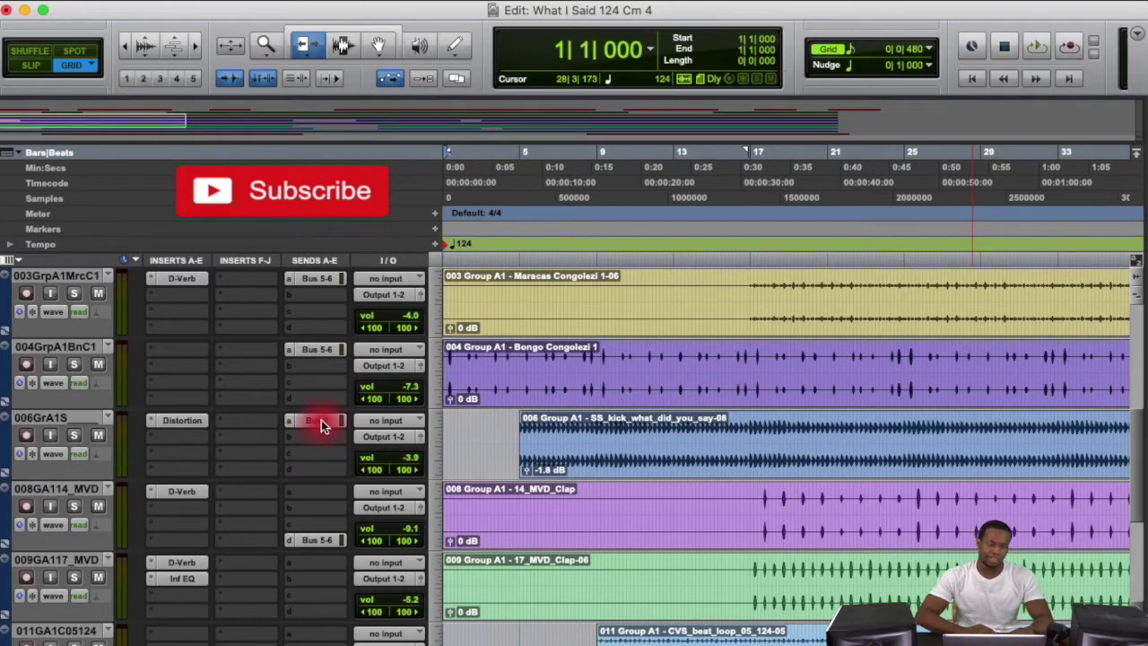
scroll(321, 419, "down", 2)
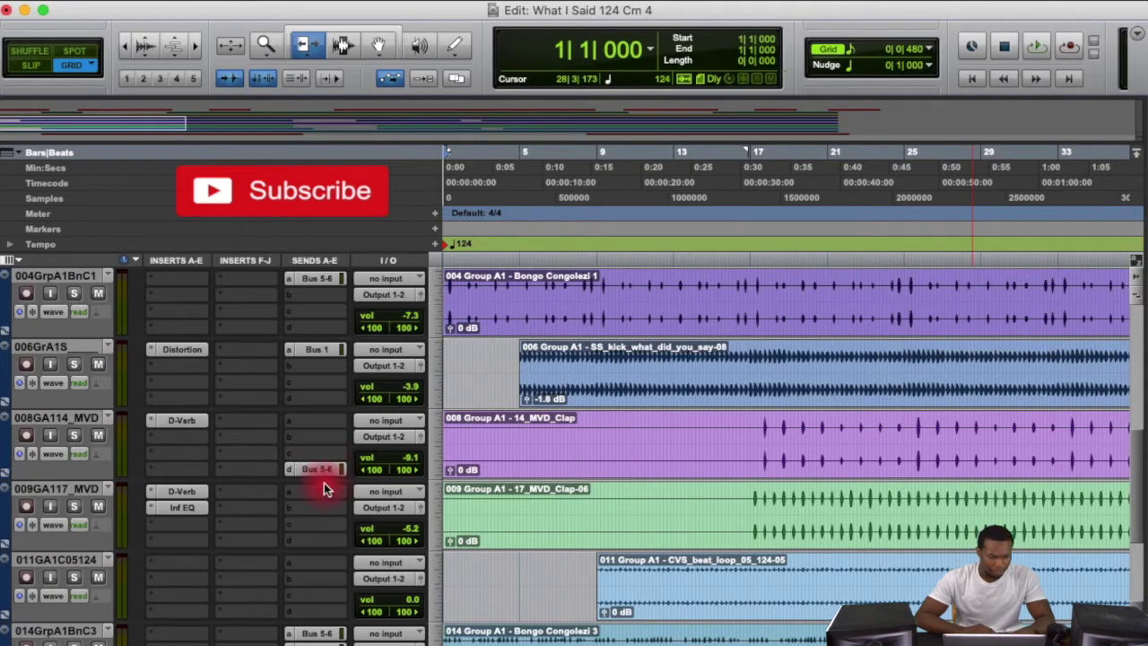
scroll(325, 465, "down", 3)
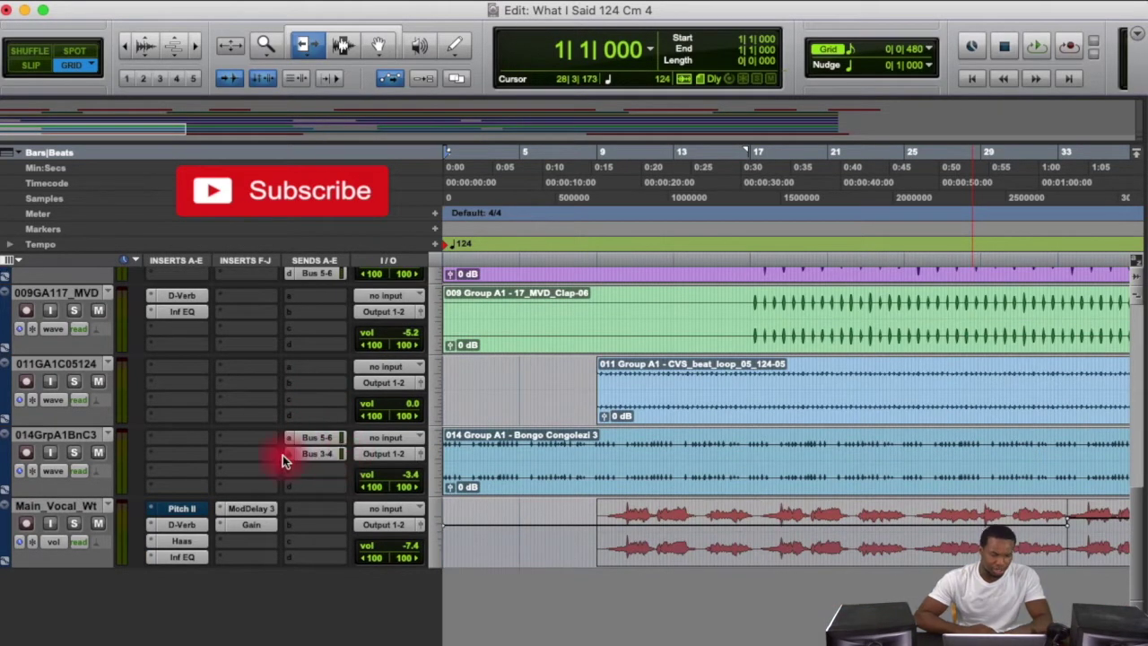
- Solo the 004GrpA1BnC1 bongo track
scroll(283, 458, "up", 10)
scroll(282, 455, "down", 5)
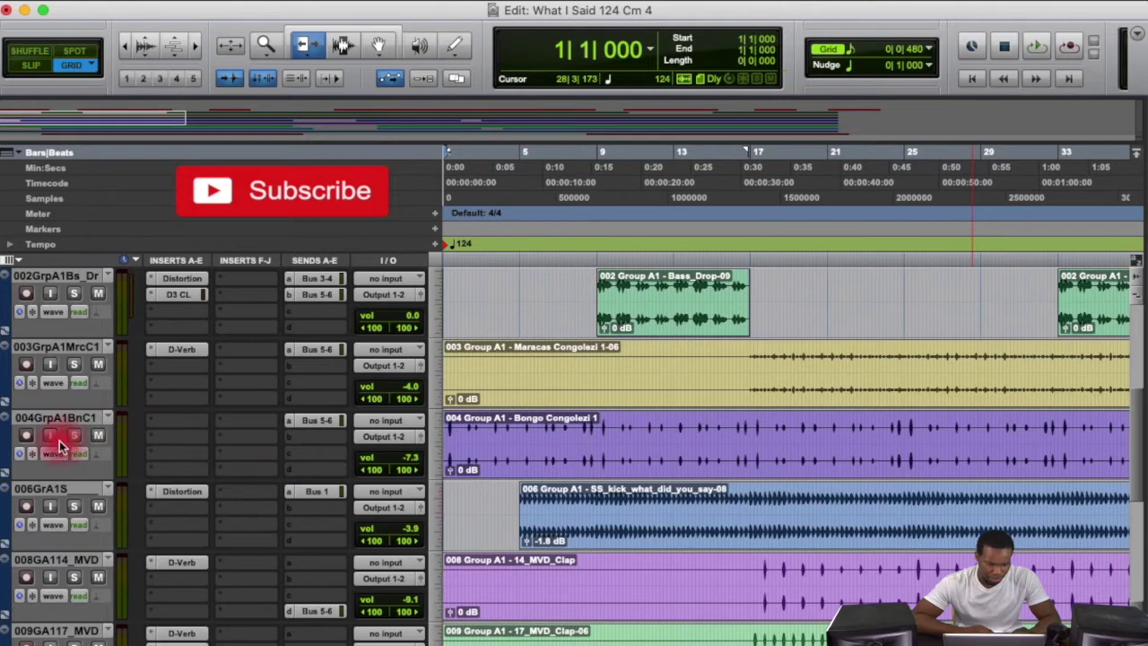
scroll(71, 434, "up", 5)
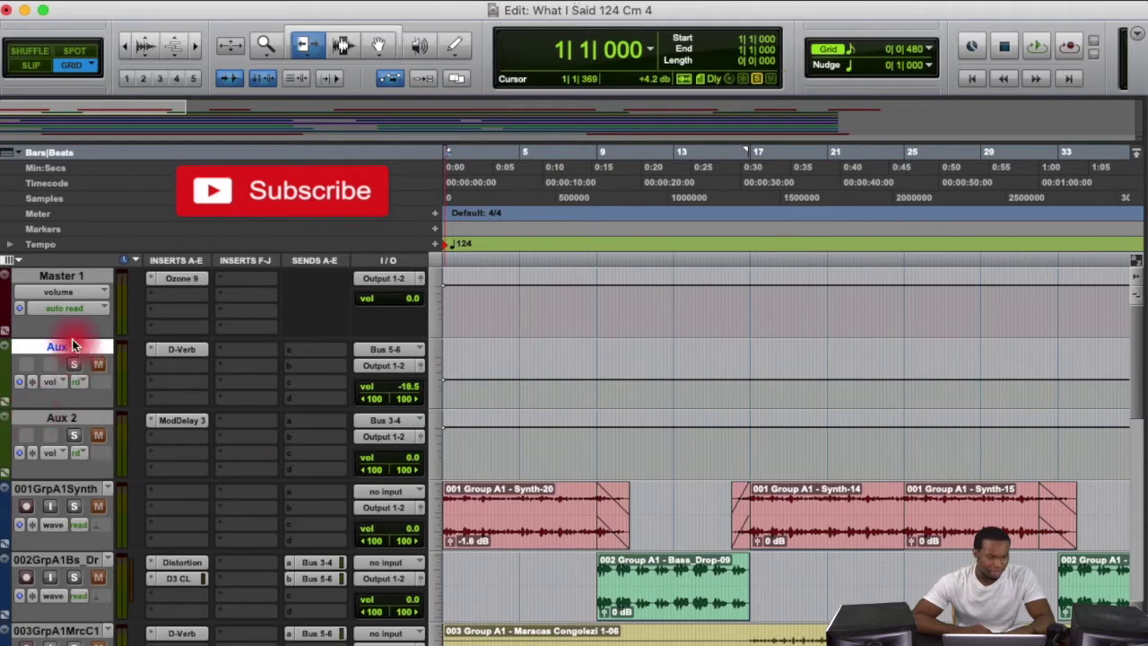
- Create one new stereo Aux Input track named "Reverb Aux" directly below the Master 1 track
left_click(77, 278)
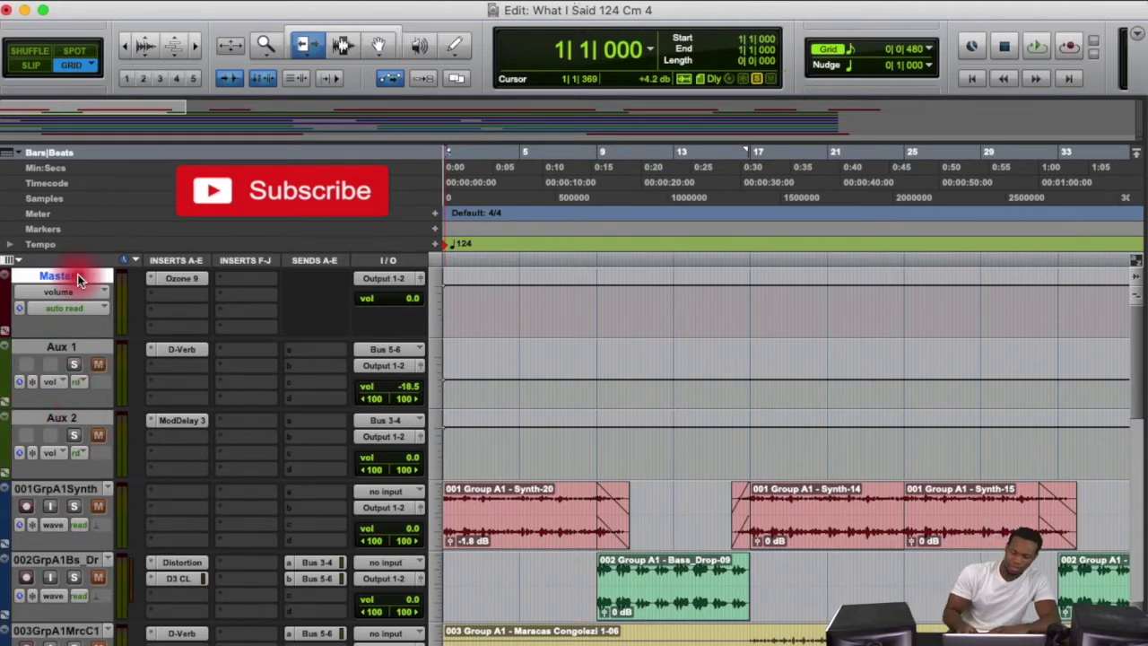
key("shift+super+n")
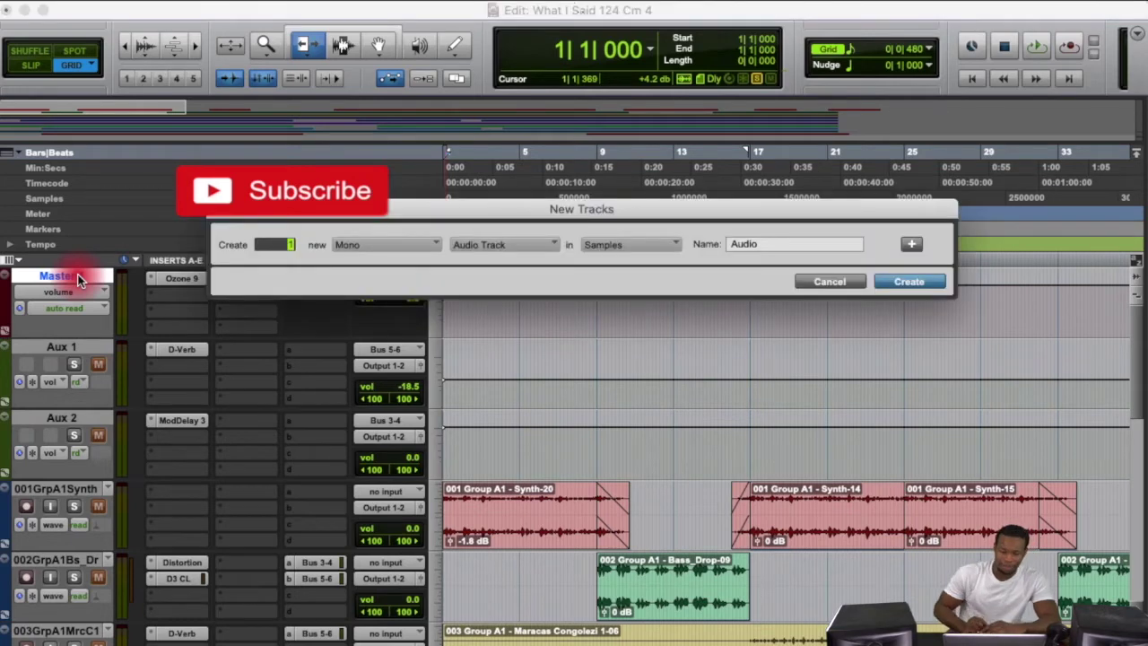
left_click(428, 247)
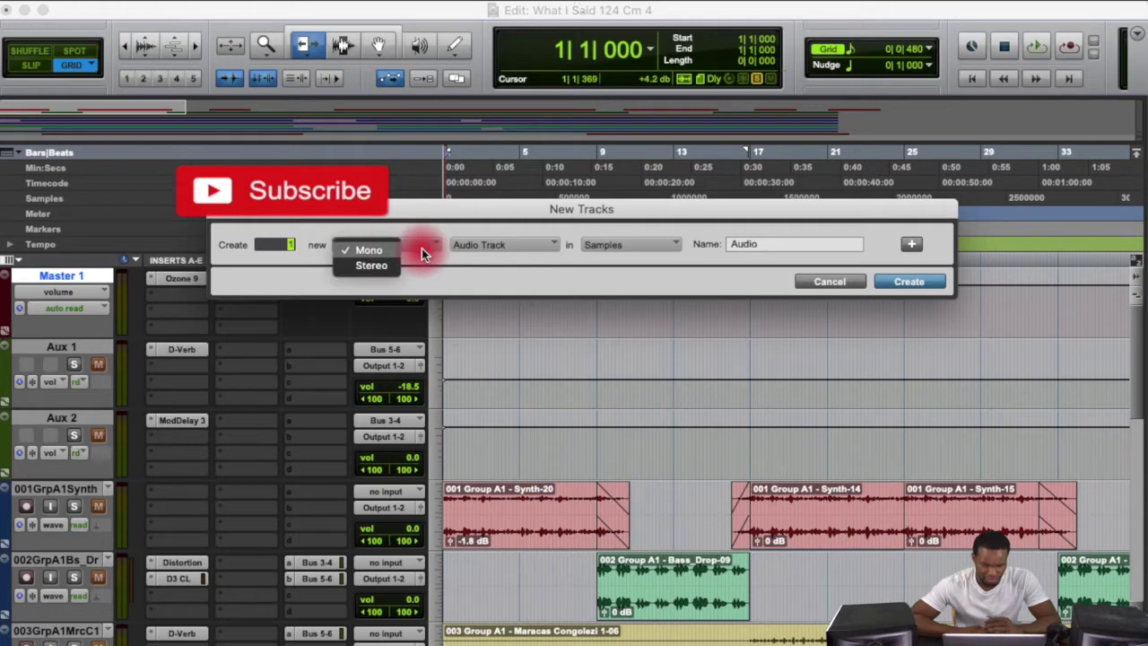
left_click(392, 267)
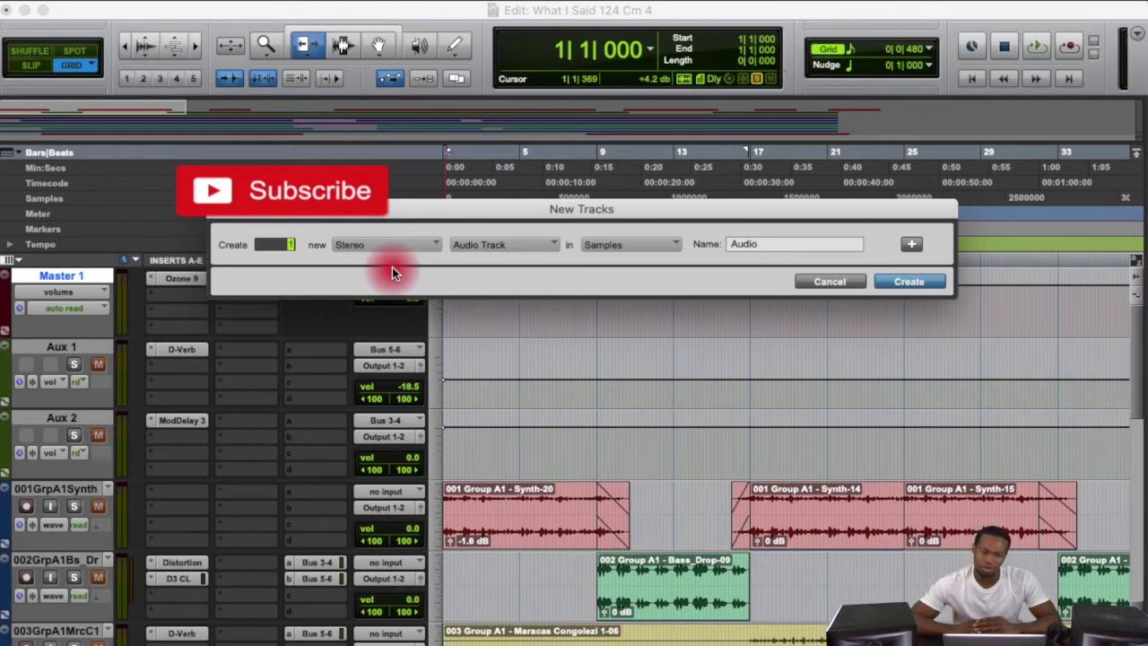
left_click(503, 251)
left_click(498, 259)
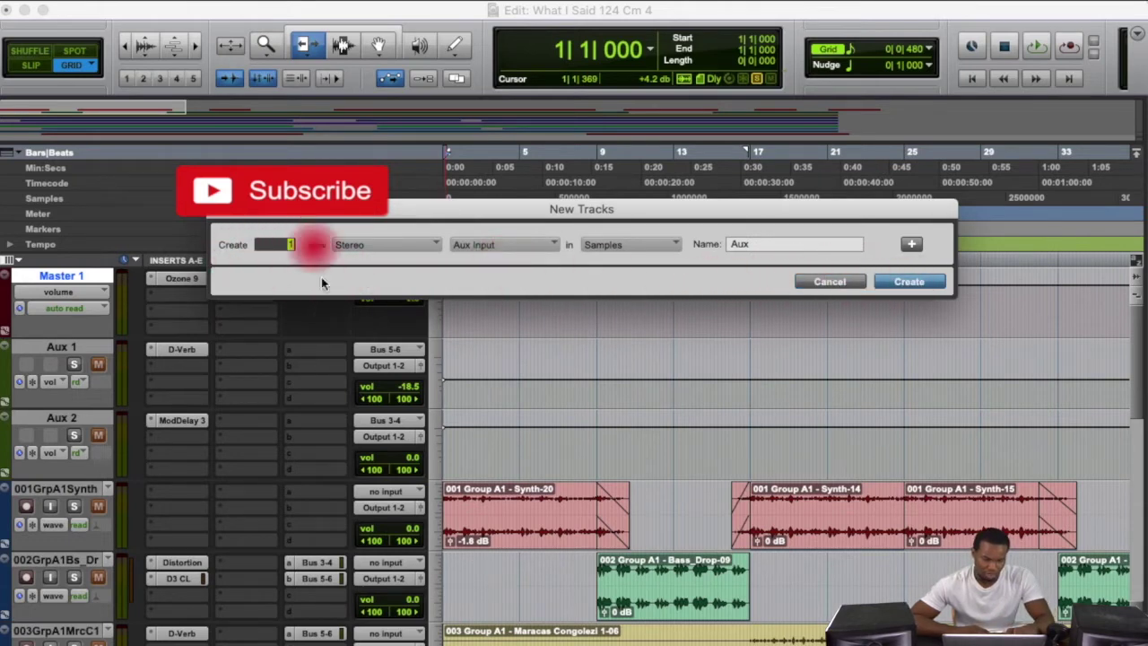
left_click(793, 238)
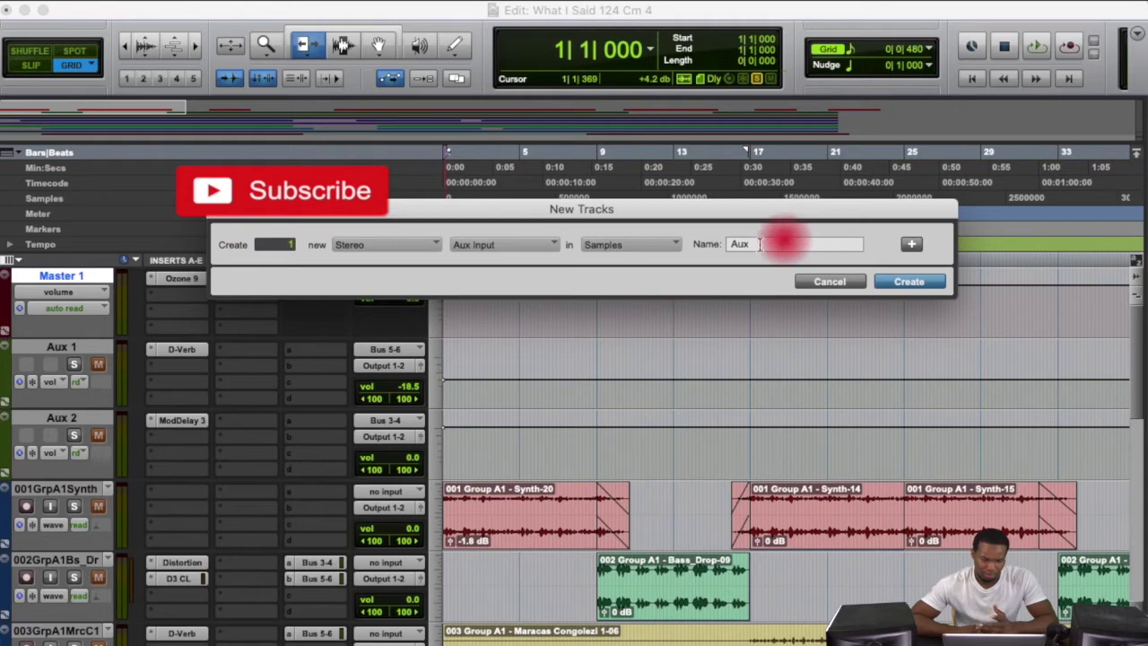
left_click_drag(774, 242, 714, 241)
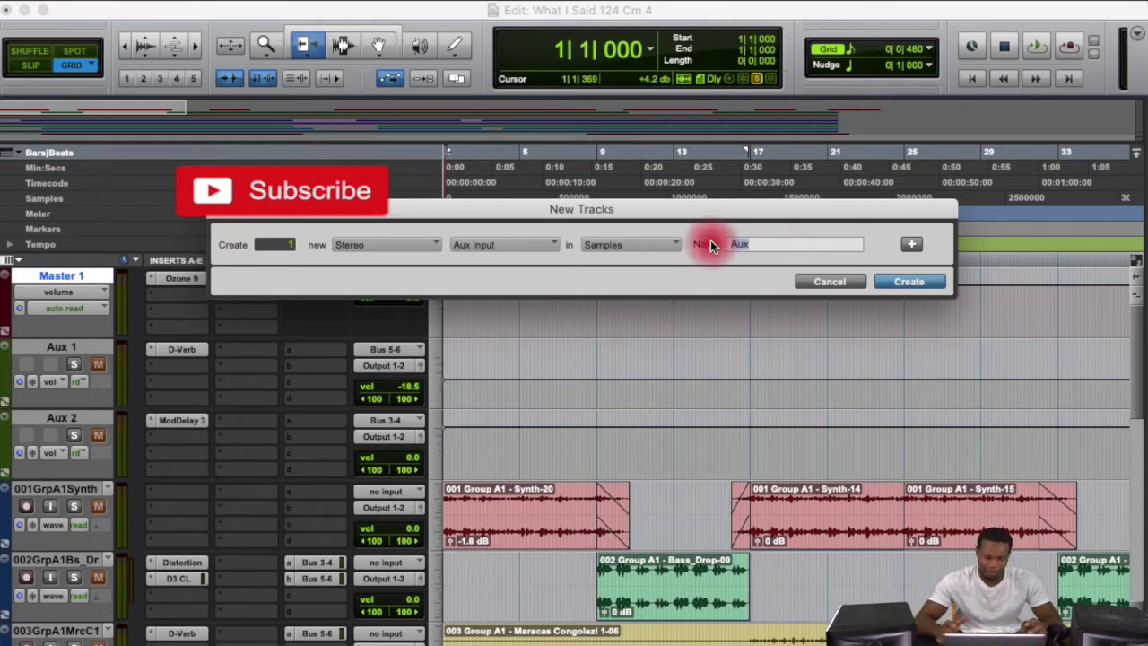
type("Reverb")
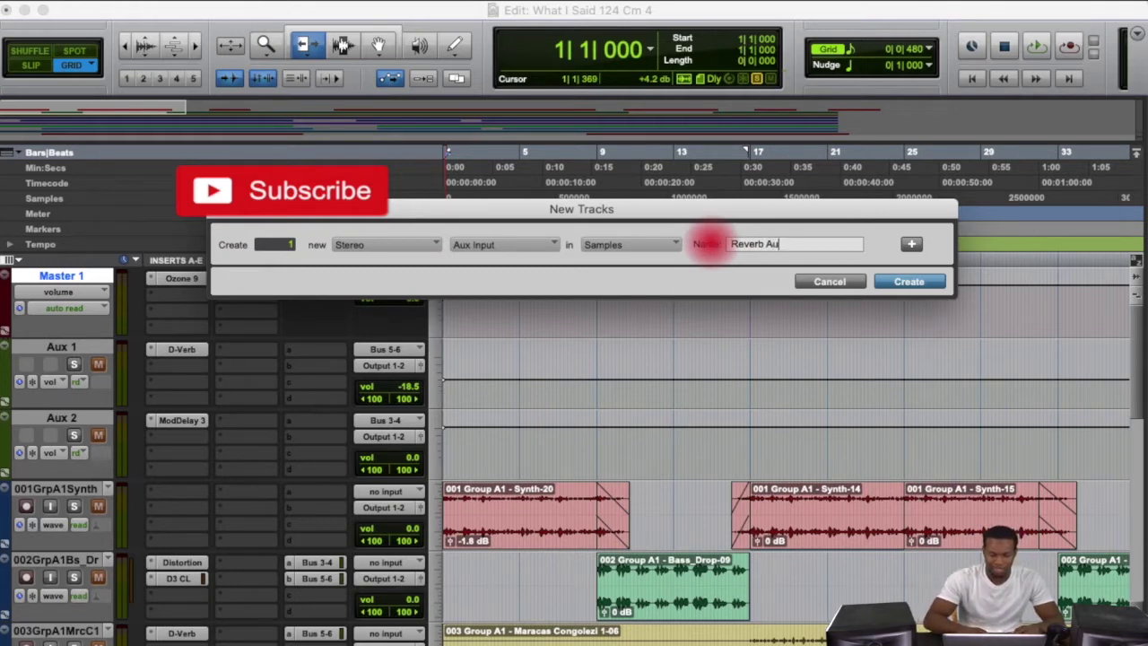
key("Return")
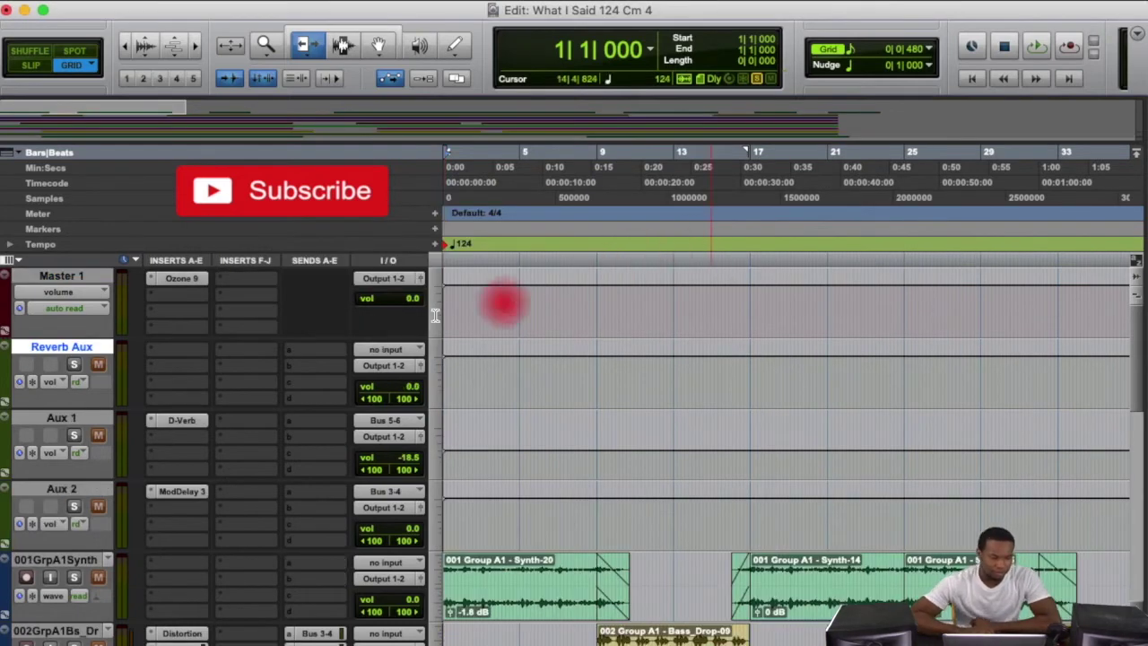
- Solo the Reverb Aux track and set its audio input to Bus 5-6 (Stereo)
left_click(74, 365)
left_click(384, 353)
scroll(216, 349, "down", 2)
scroll(215, 349, "up", 2)
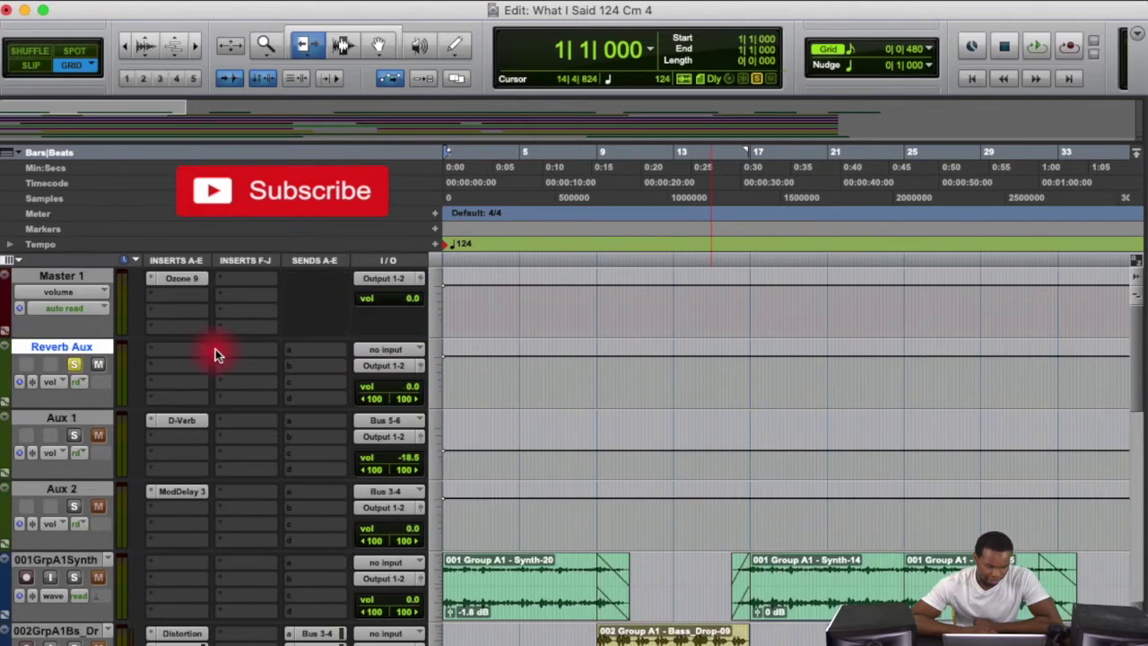
scroll(333, 469, "down", 4)
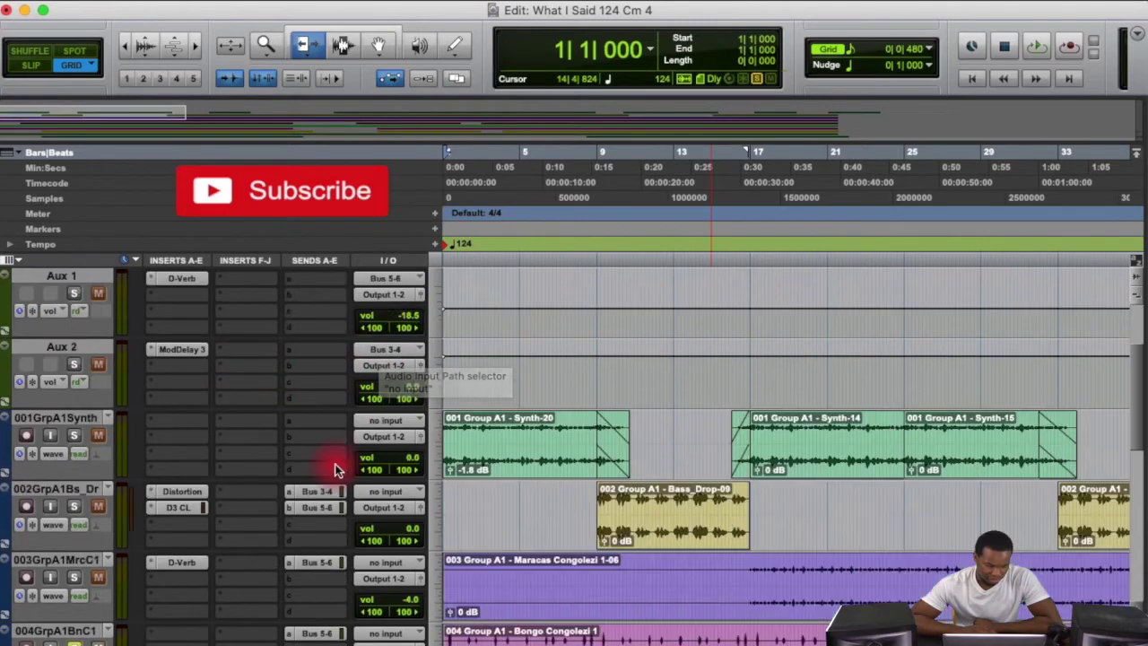
scroll(335, 564, "down", 5)
scroll(335, 410, "up", 9)
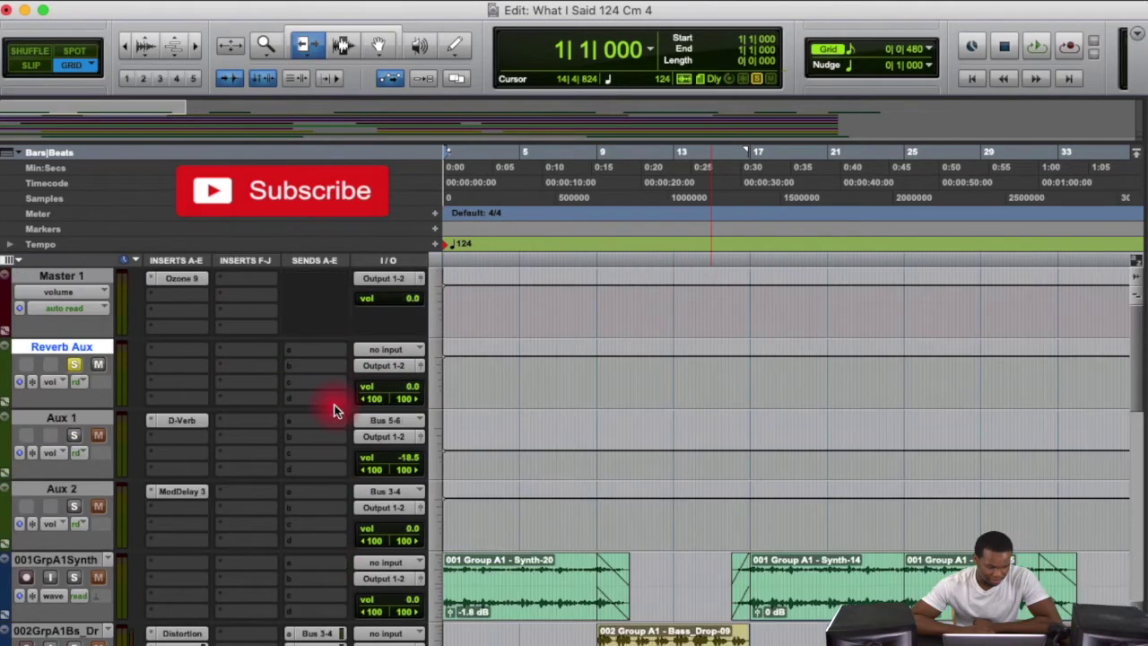
left_click(389, 349)
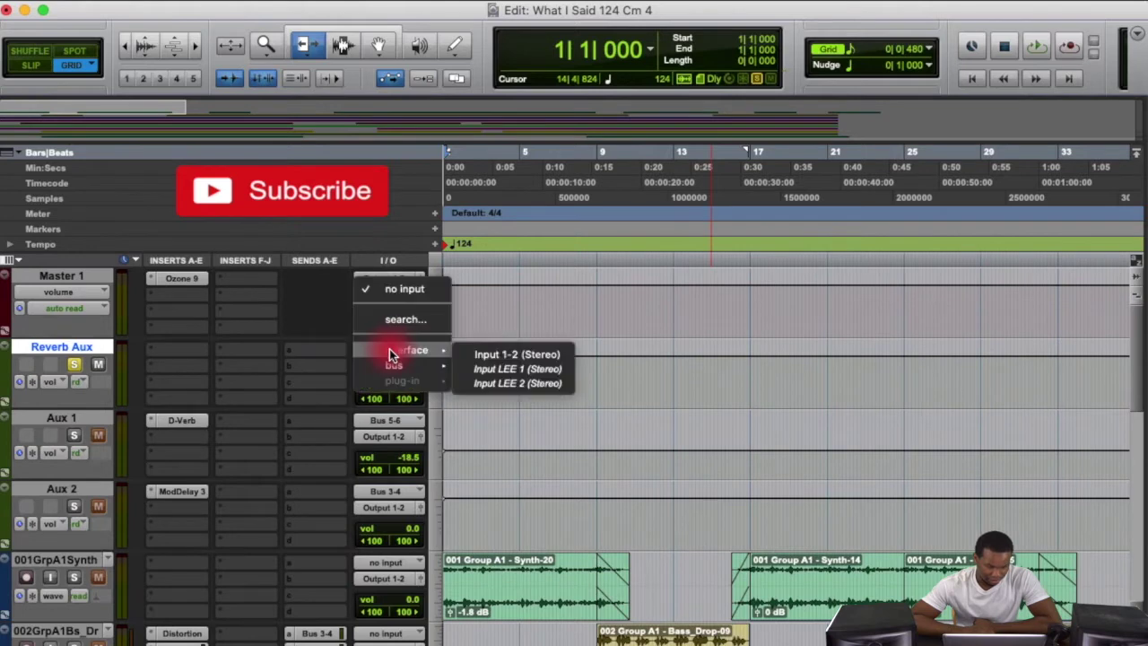
mouse_move(390, 362)
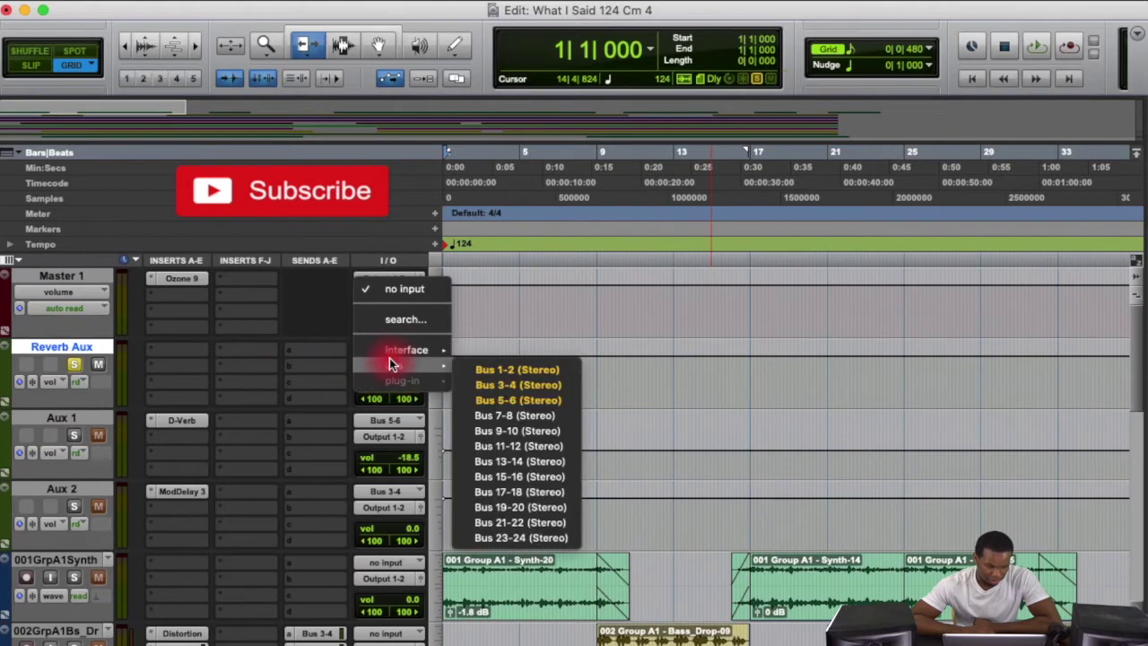
left_click(532, 403)
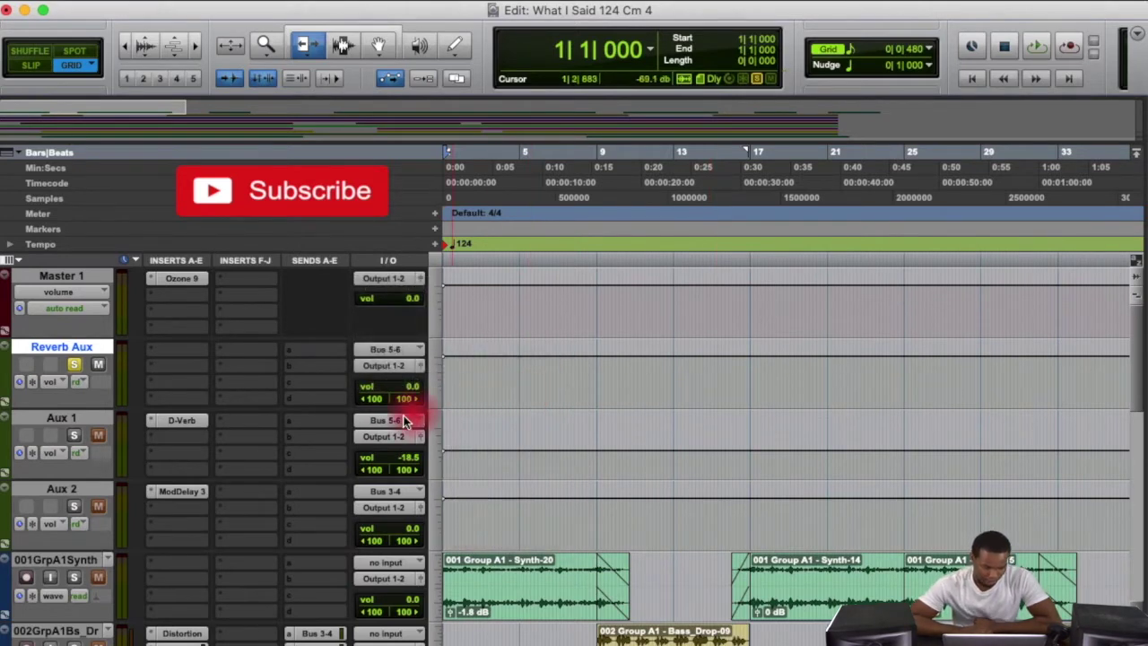
- Move the 004GrpA1BnC1 bongo track directly below the Reverb Aux track
scroll(339, 462, "down", 3)
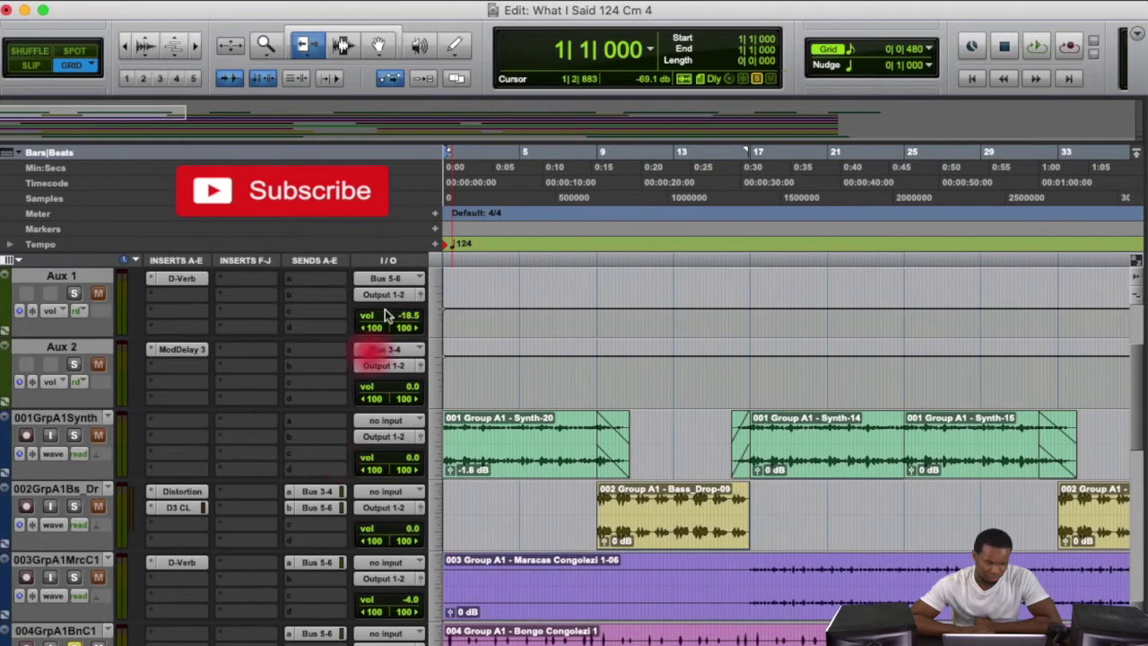
scroll(399, 341, "up", 3)
scroll(412, 368, "down", 3)
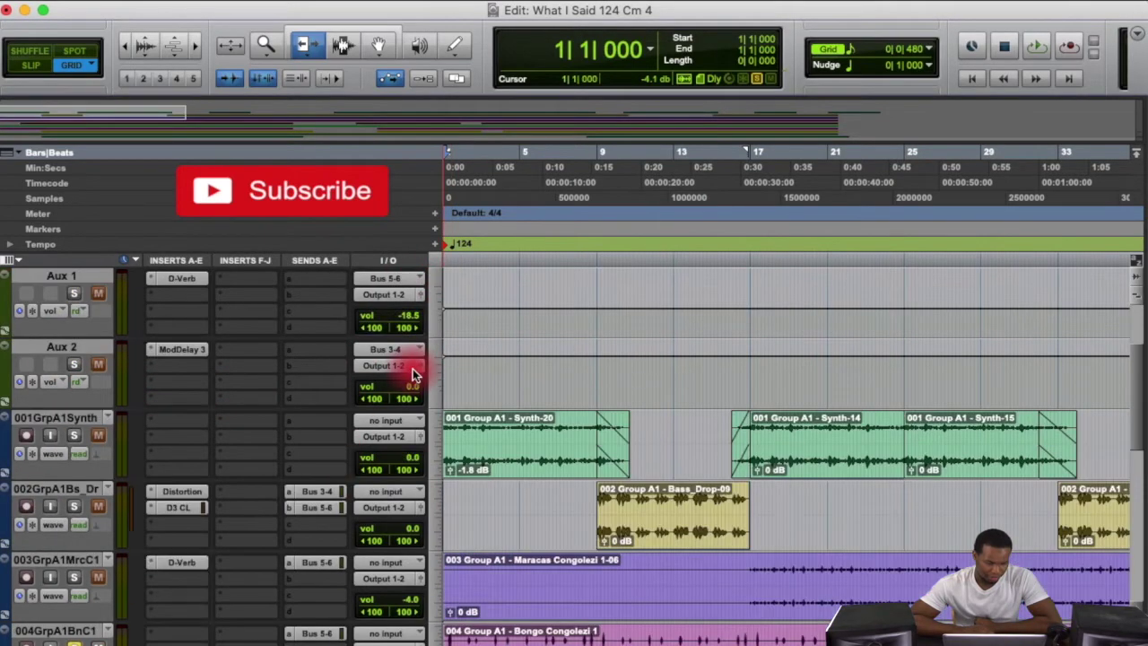
scroll(257, 503, "down", 3)
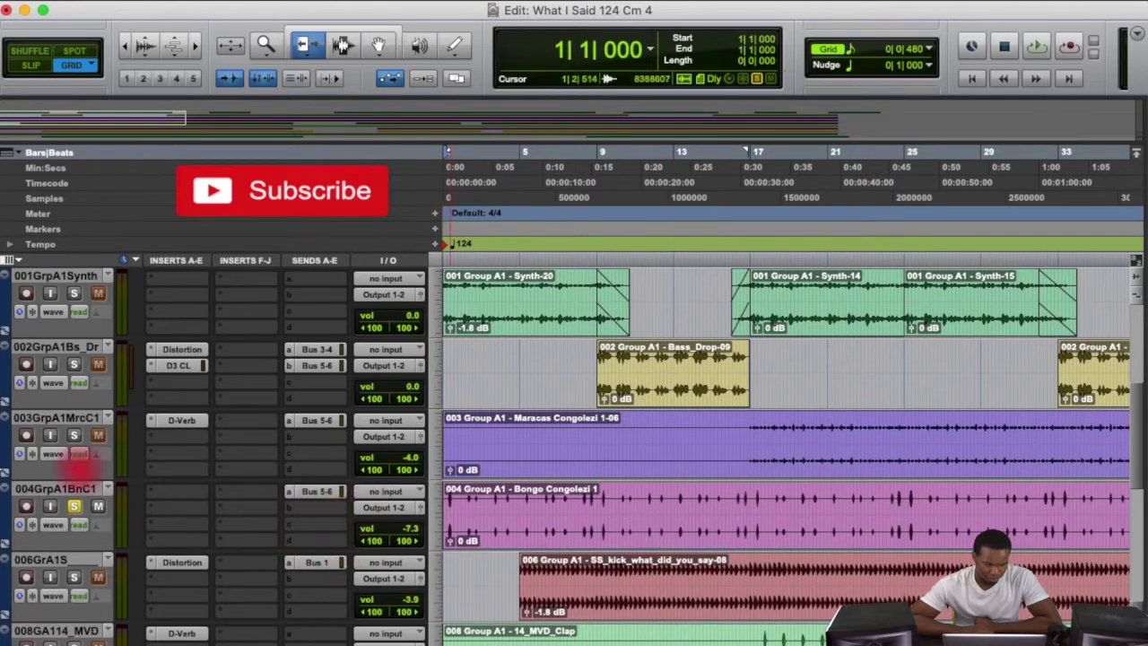
left_click_drag(40, 493, 70, 405)
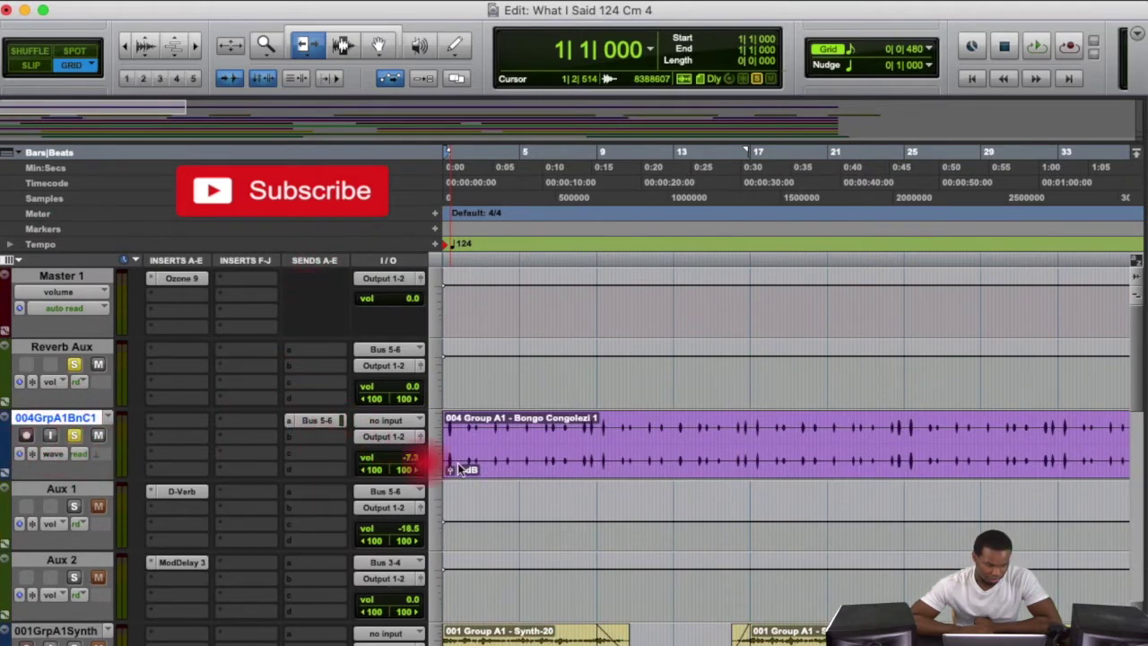
- Open the Bus 5-6 send window of the 004GrpA1BnC1 bongo track to check its send level, then close it
left_click(292, 420)
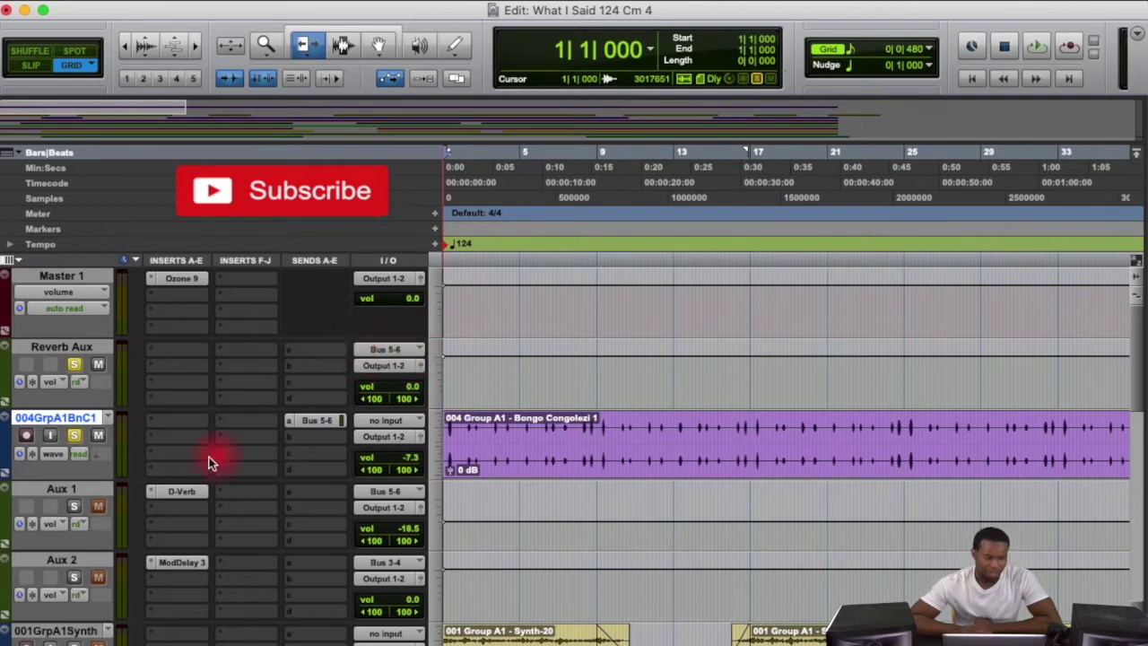
left_click(315, 418)
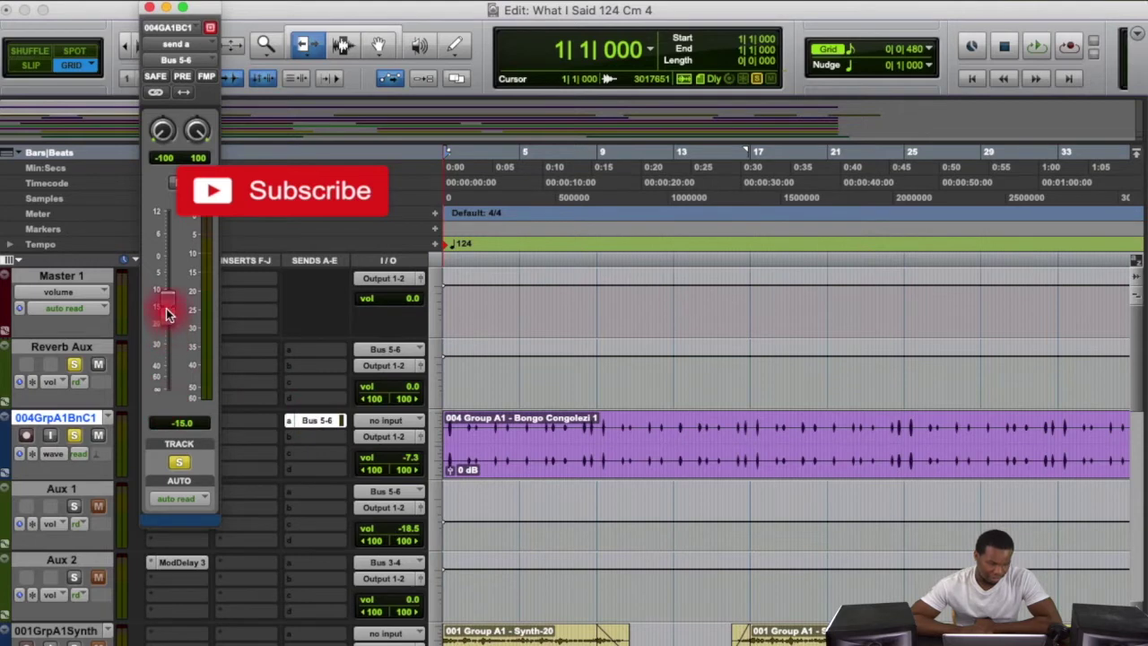
left_click(148, 11)
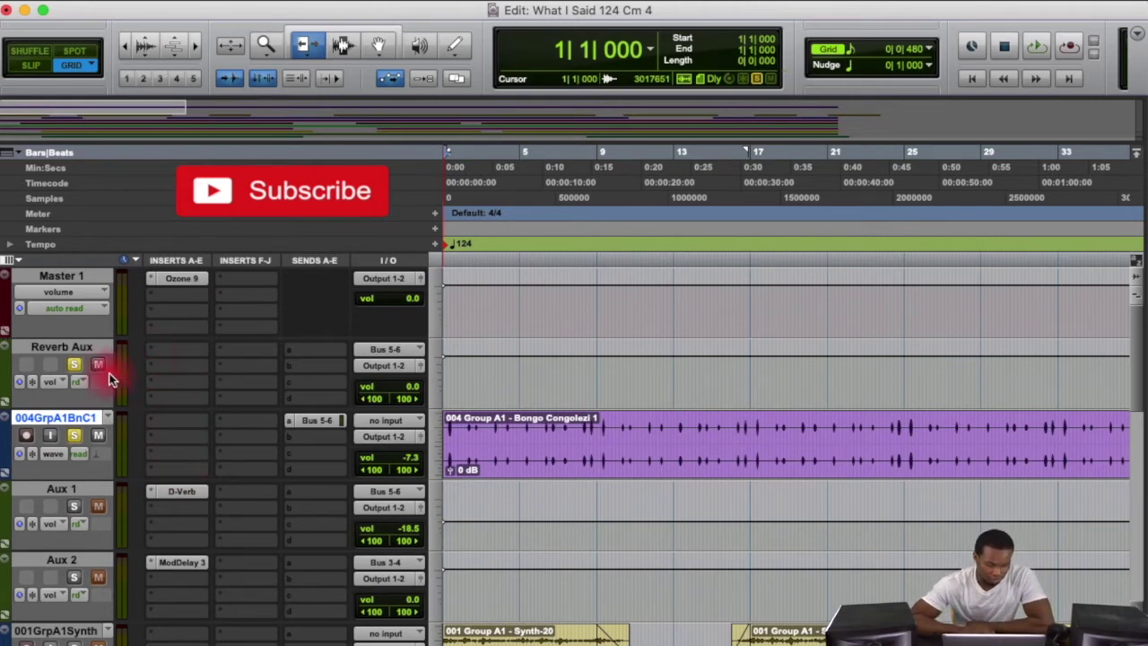
- Start playback and copy the D-Verb insert from Aux 1 to the first insert slot of the Reverb Aux track
key("space")
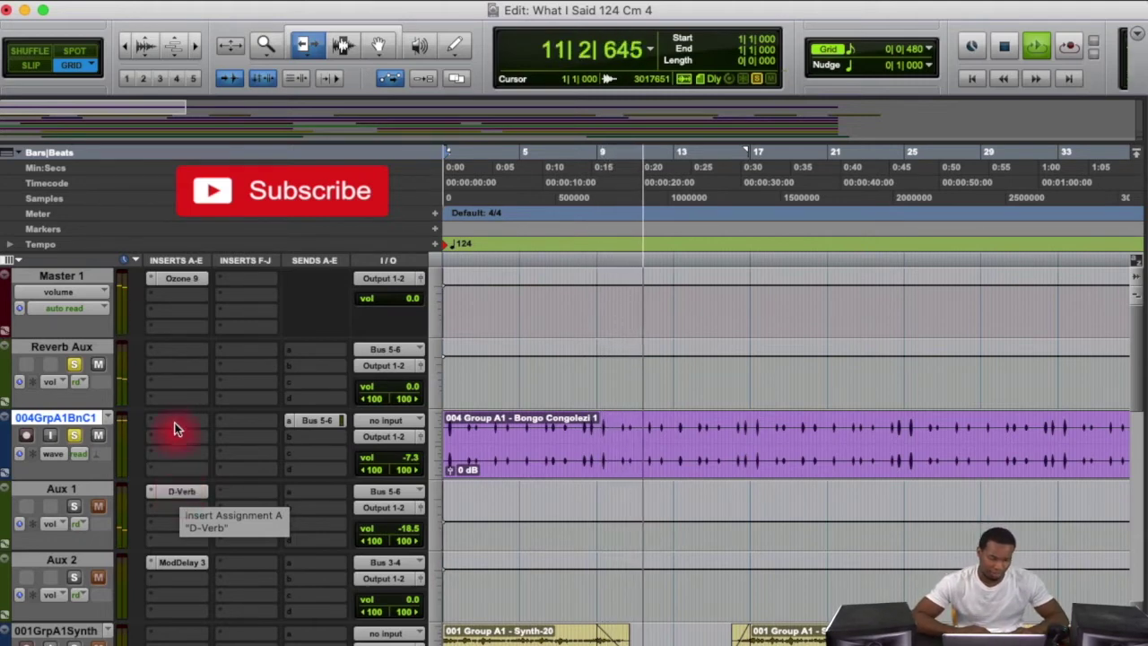
left_click_drag(175, 494, 182, 351)
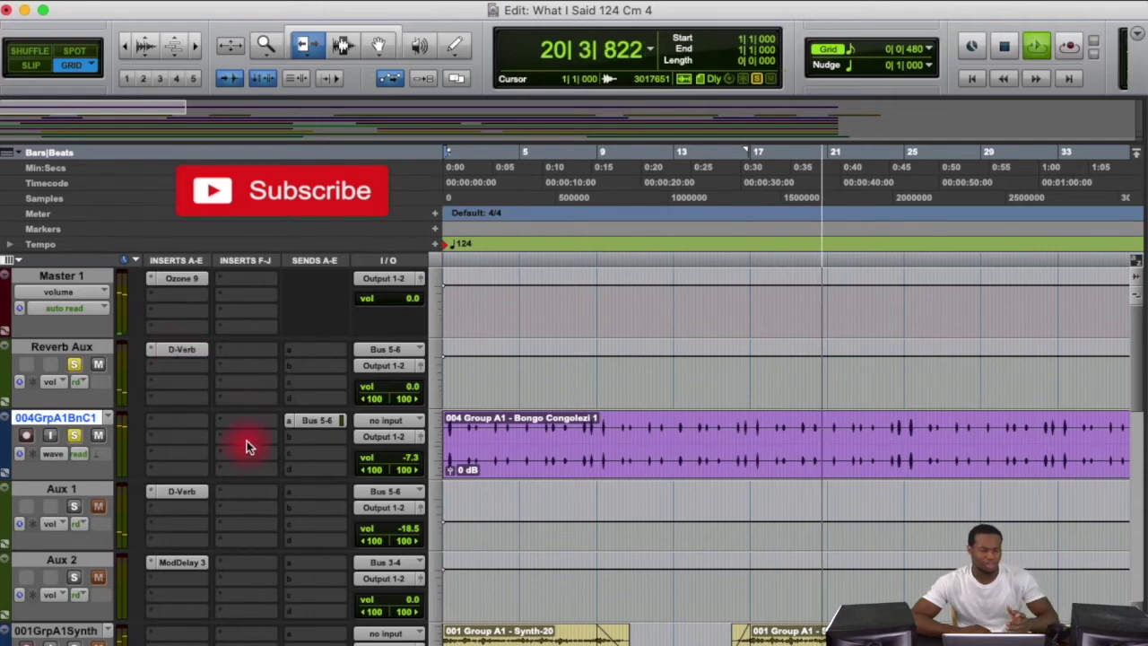
scroll(228, 397, "down", 2)
scroll(228, 397, "down", 5)
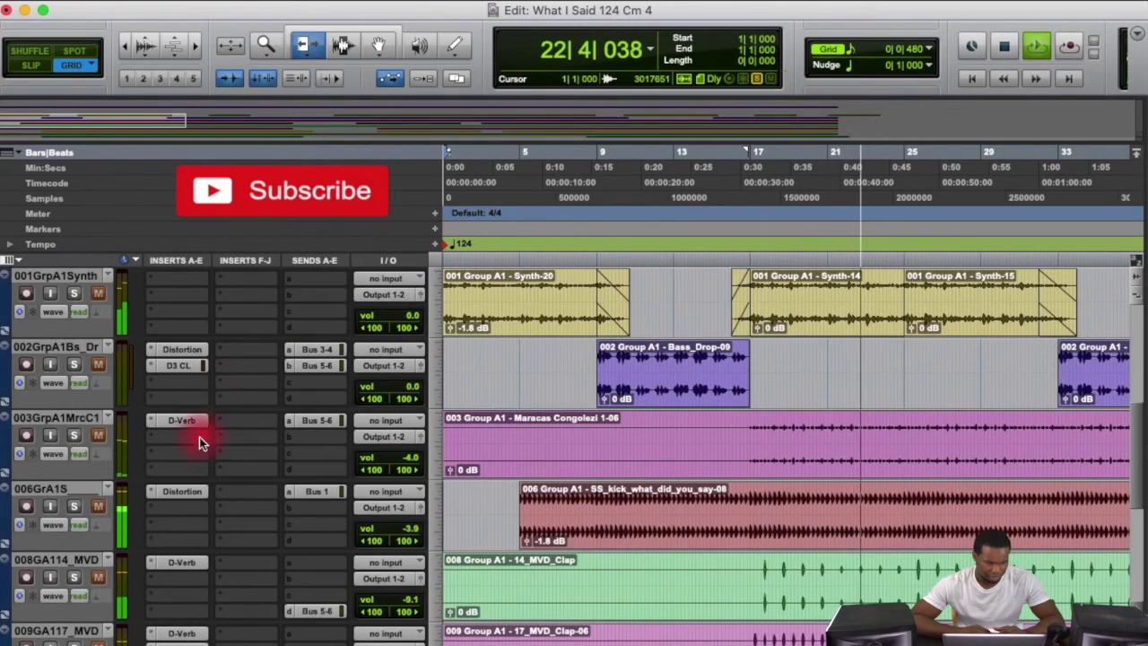
- Solo the 014GrpA1BnC3 bongo track while the session plays
scroll(199, 440, "down", 5)
scroll(199, 440, "down", 2)
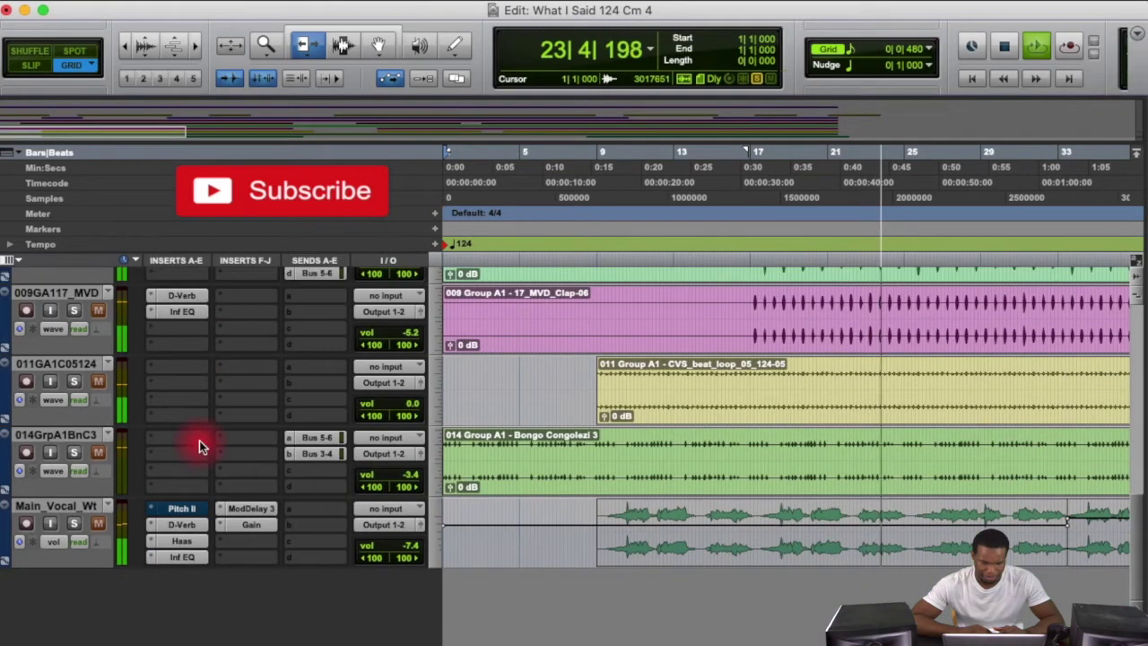
left_click(76, 452)
- Add the 008GA114_MVD clap track to the soloed tracks
scroll(238, 369, "up", 8)
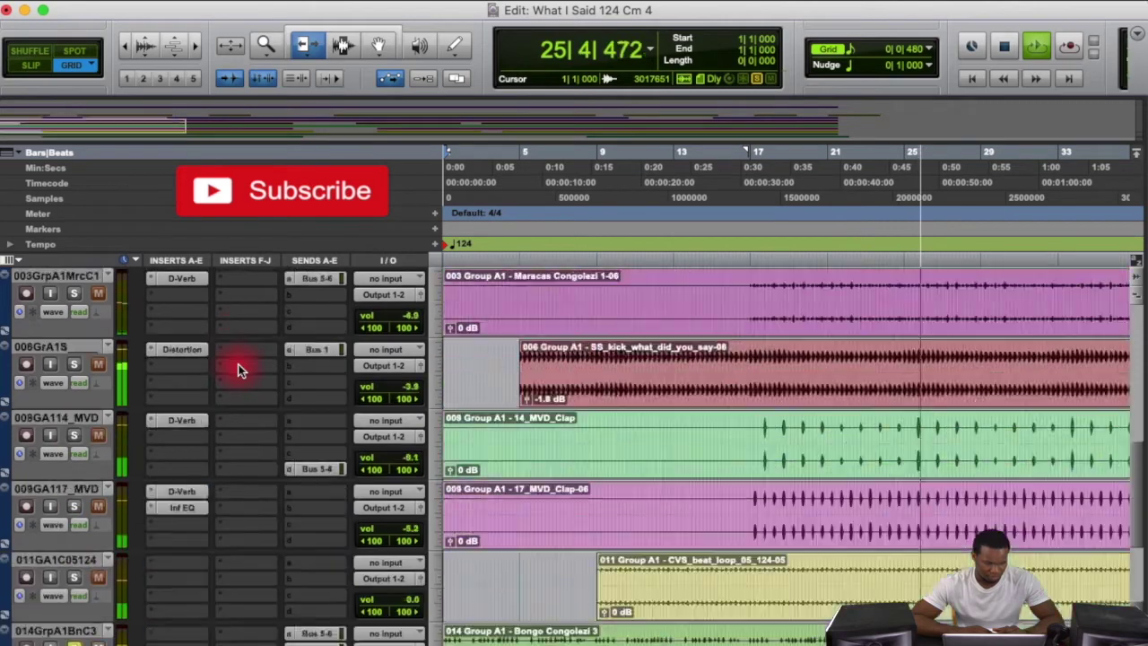
scroll(237, 370, "down", 1)
scroll(240, 369, "down", 4)
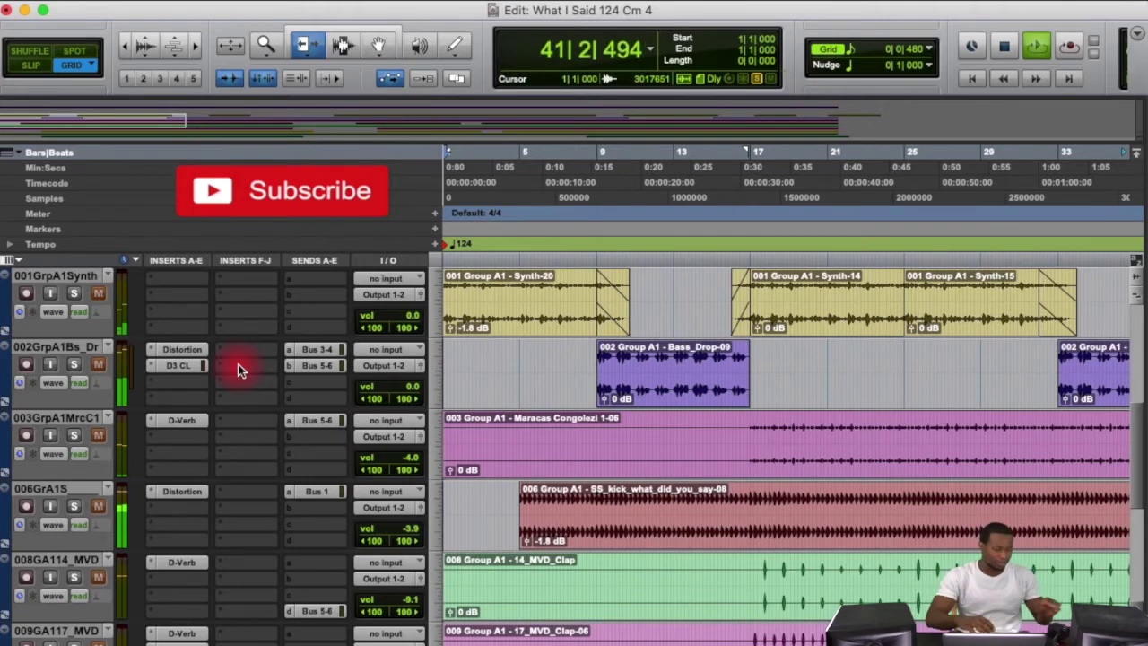
scroll(284, 451, "down", 4)
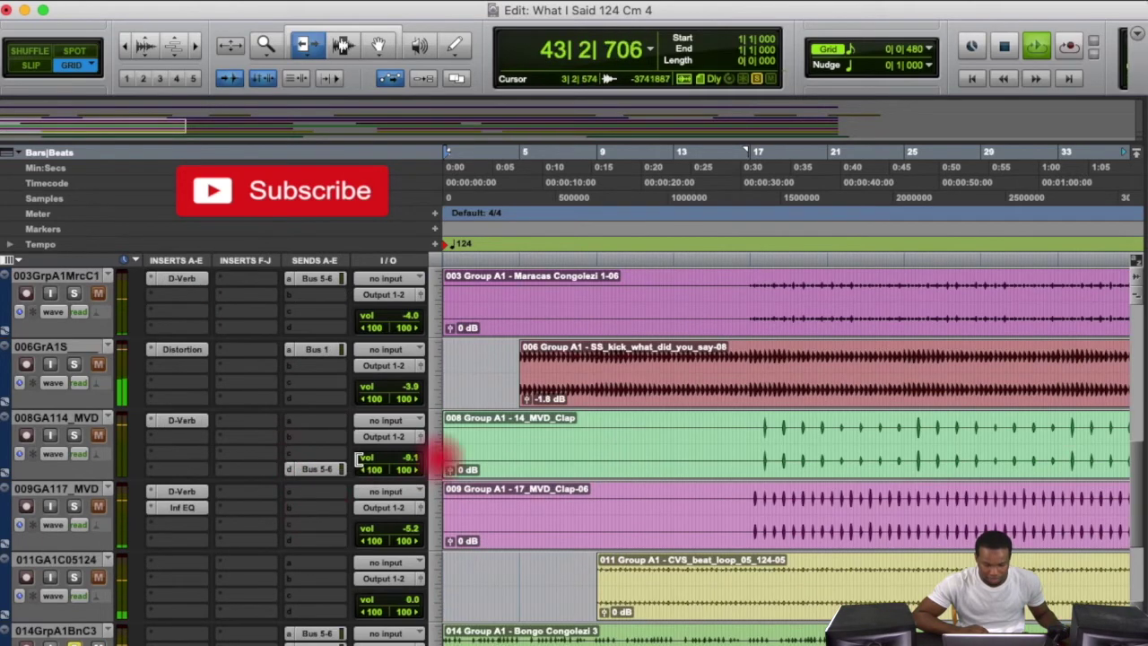
left_click(74, 436)
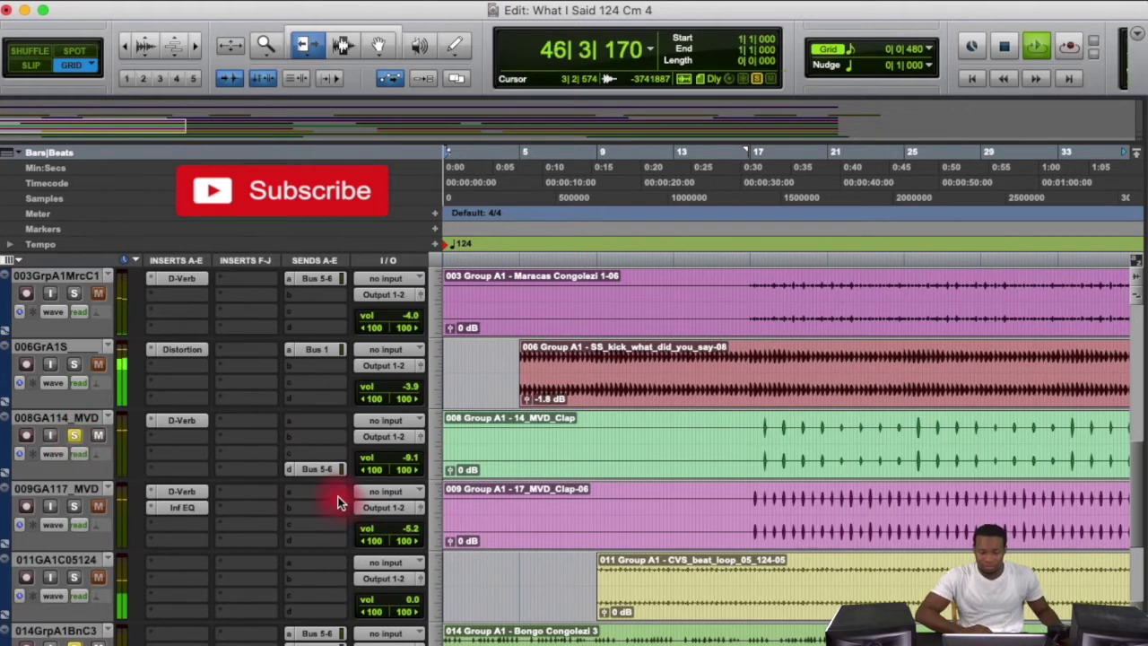
- Mute the Bus 5-6 send on the 008GA114_MVD clap track to hear the difference, and unmute it again
left_click(323, 469)
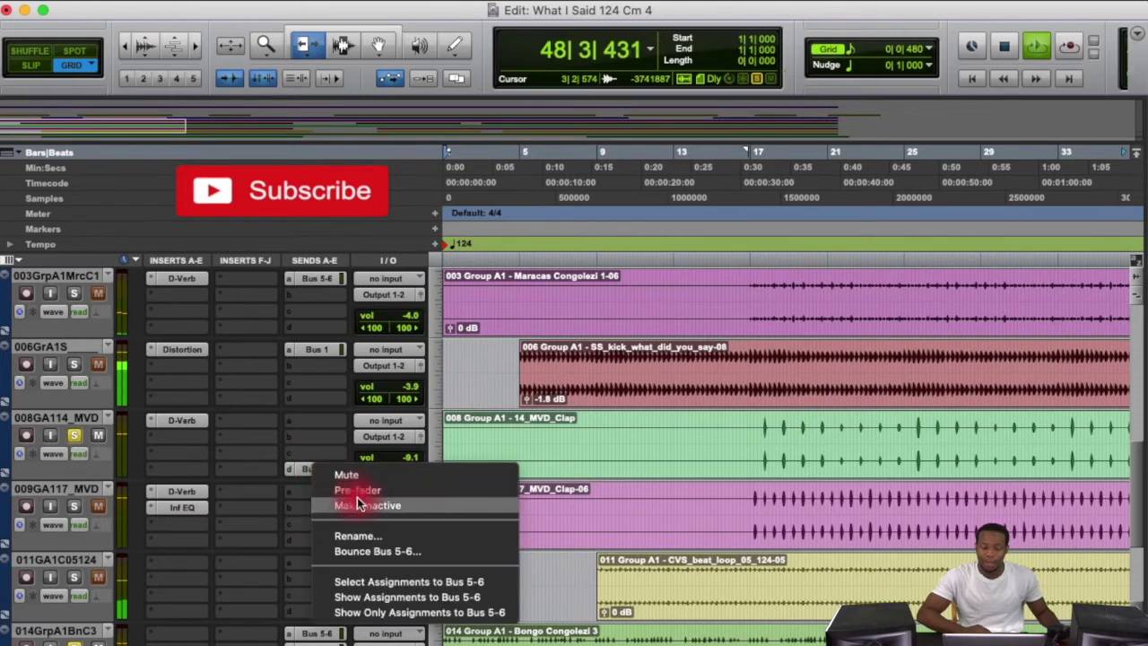
left_click(366, 469)
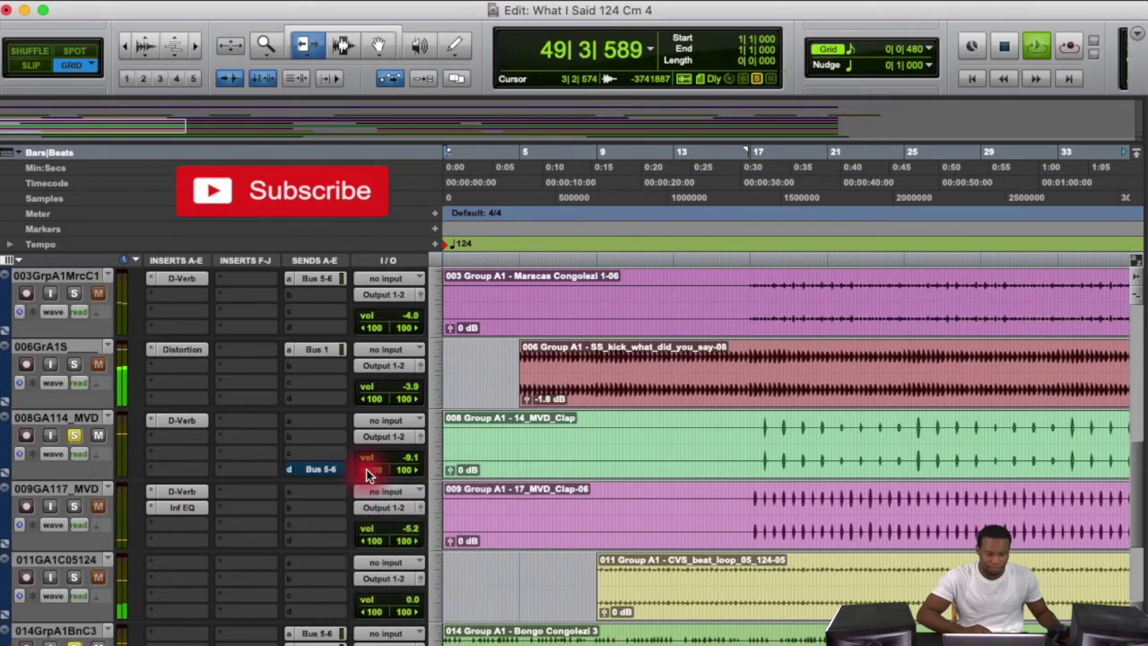
right_click(328, 474)
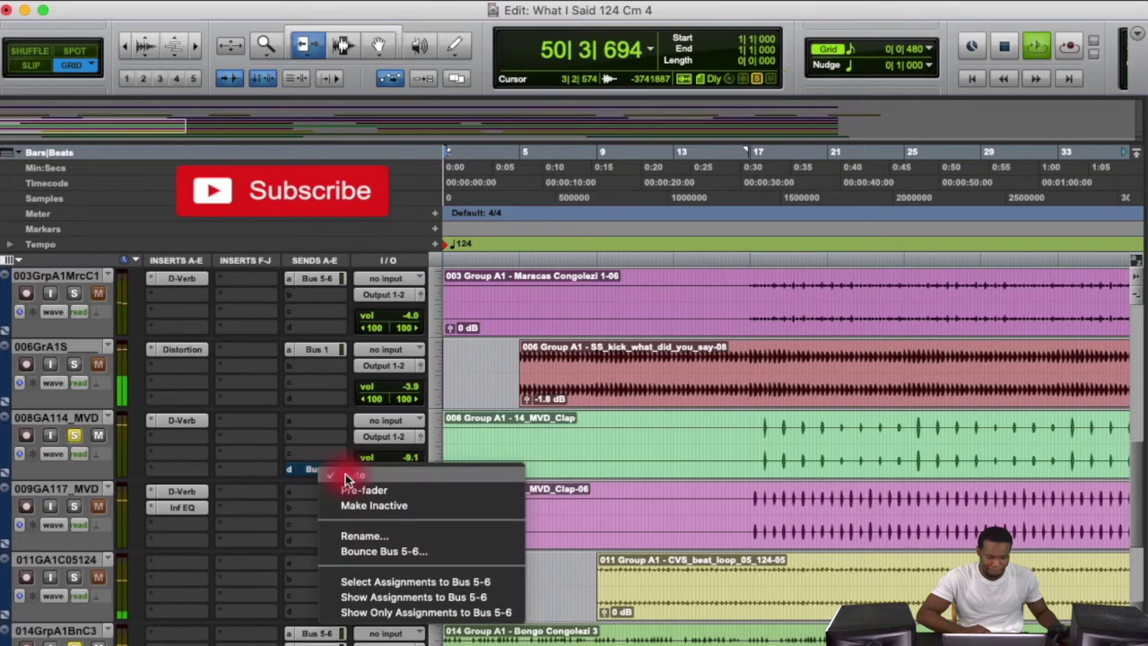
left_click(348, 476)
- Make the 008GA114_MVD clap track's Bus 5-6 send inactive for comparison, and make it active again
right_click(321, 470)
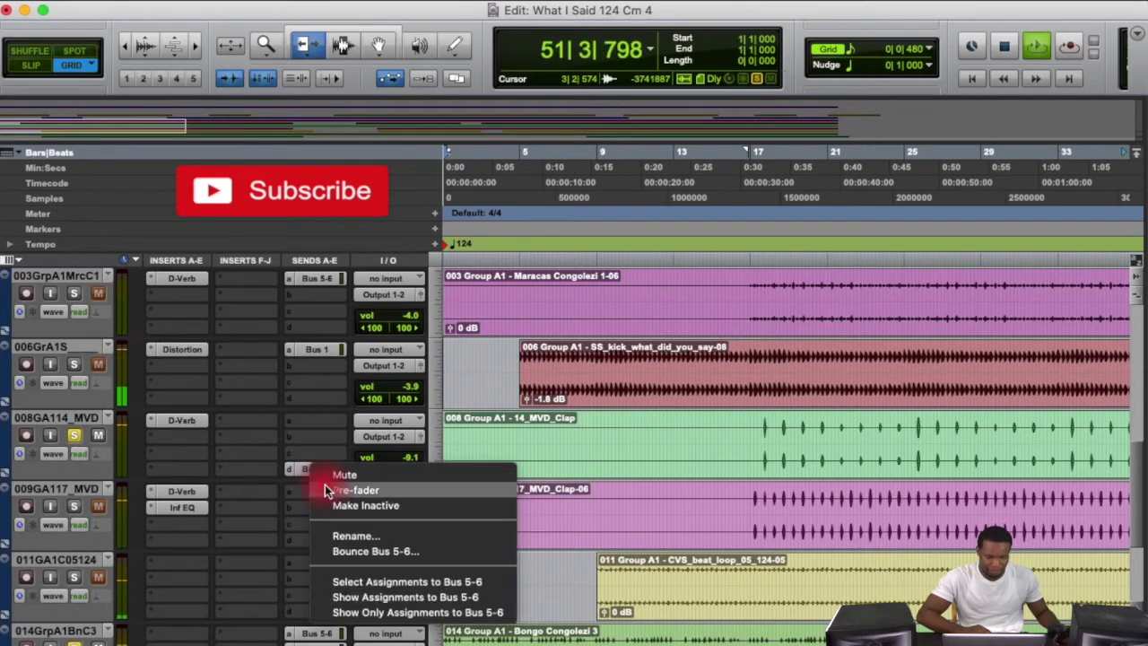
left_click(331, 504)
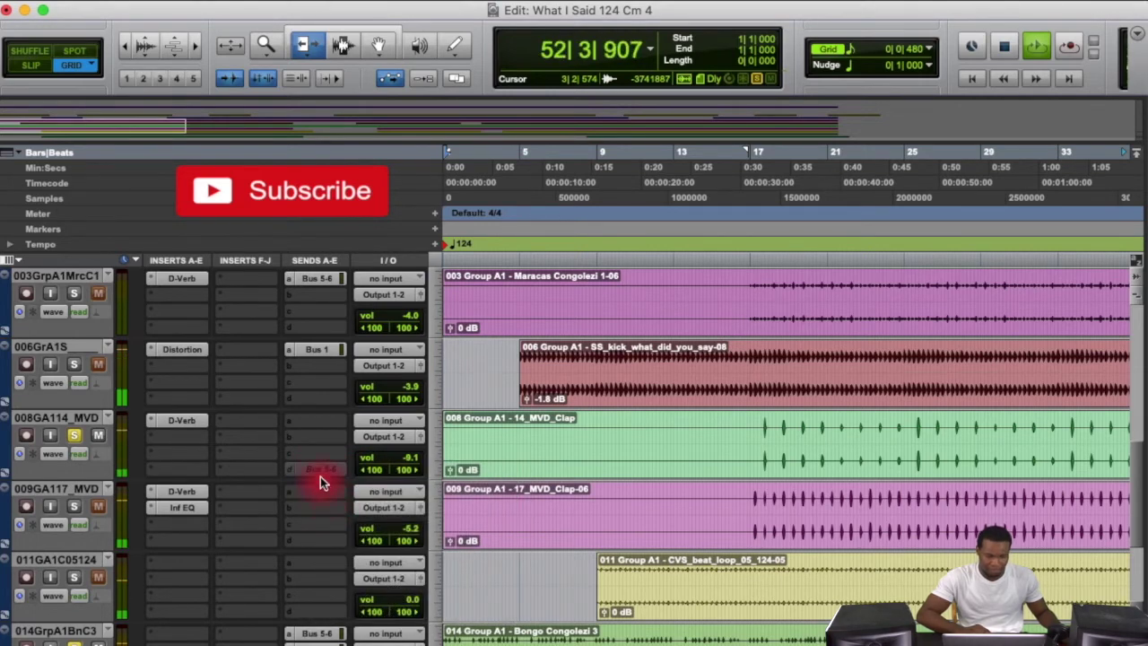
right_click(196, 419)
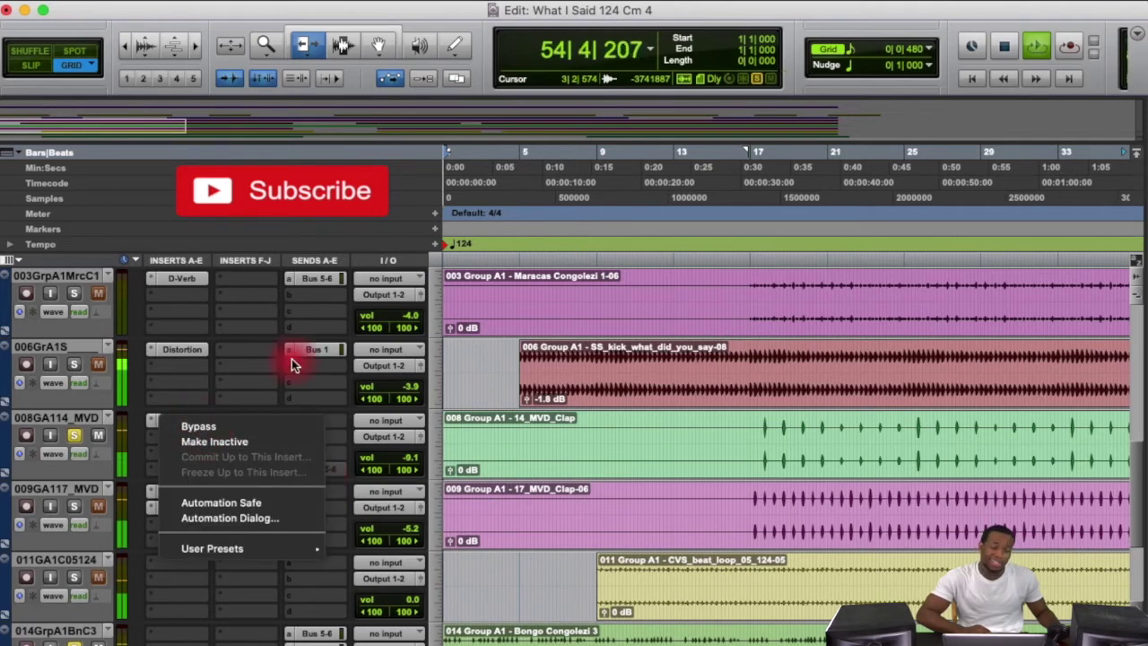
left_click(294, 363)
right_click(313, 467)
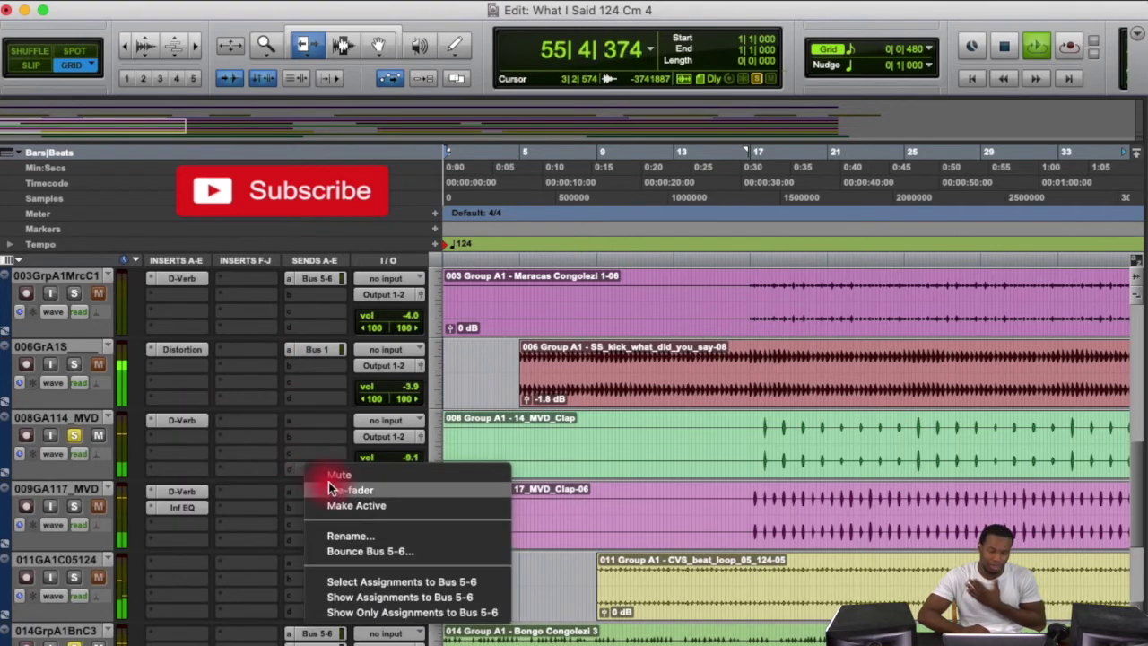
left_click(337, 507)
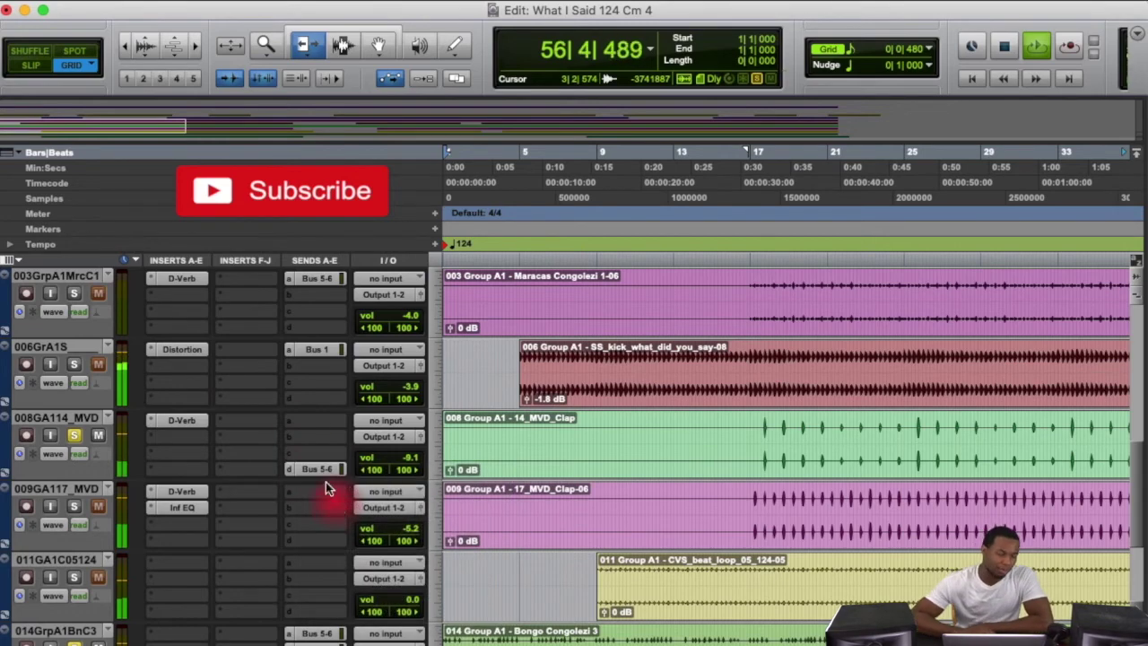
- Solo the 003GrpA1MrcC1 maracas and 002GrpA1Bs_Dr bass drop tracks, and play from 9|2|480
scroll(284, 383, "down", 3)
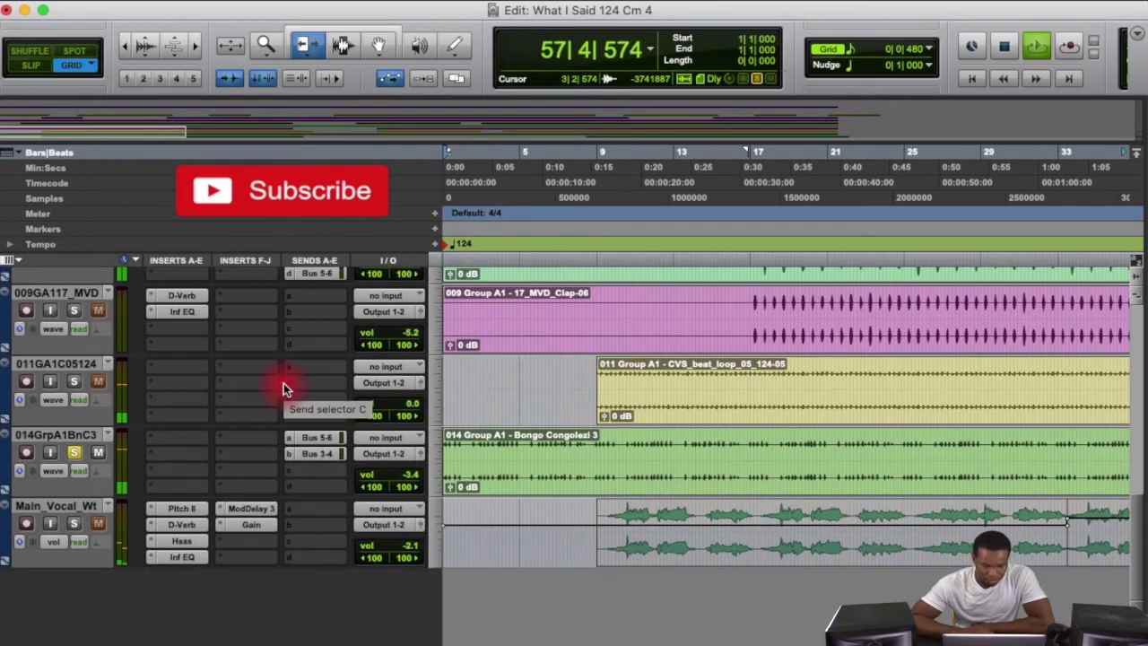
scroll(283, 383, "up", 3)
scroll(283, 383, "up", 4)
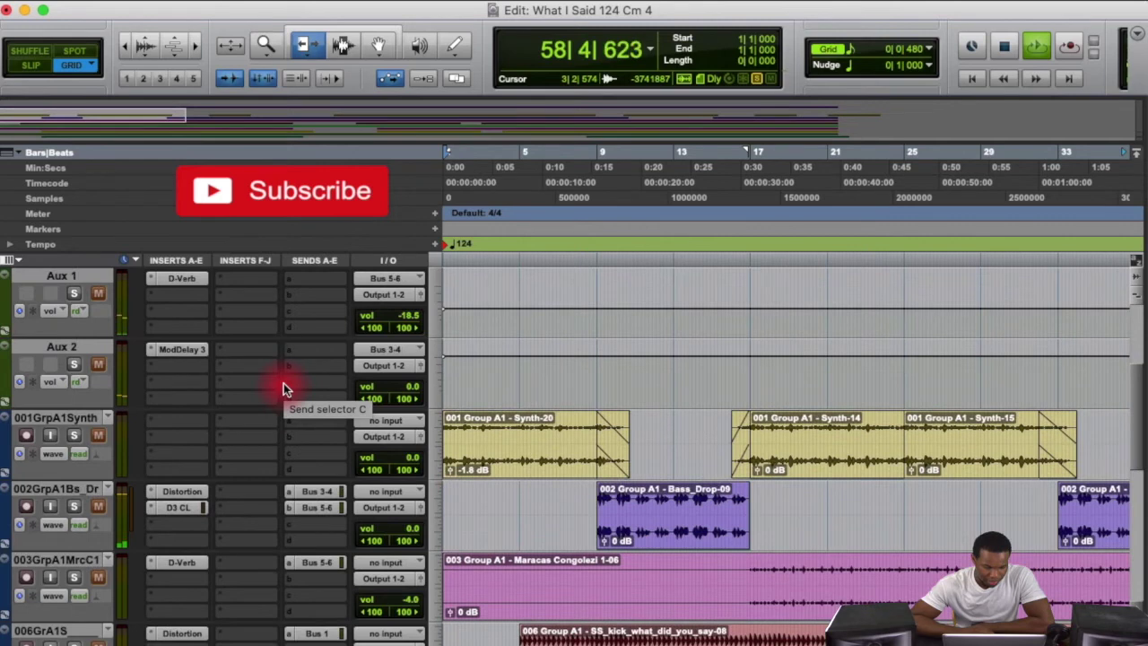
scroll(283, 382, "down", 1)
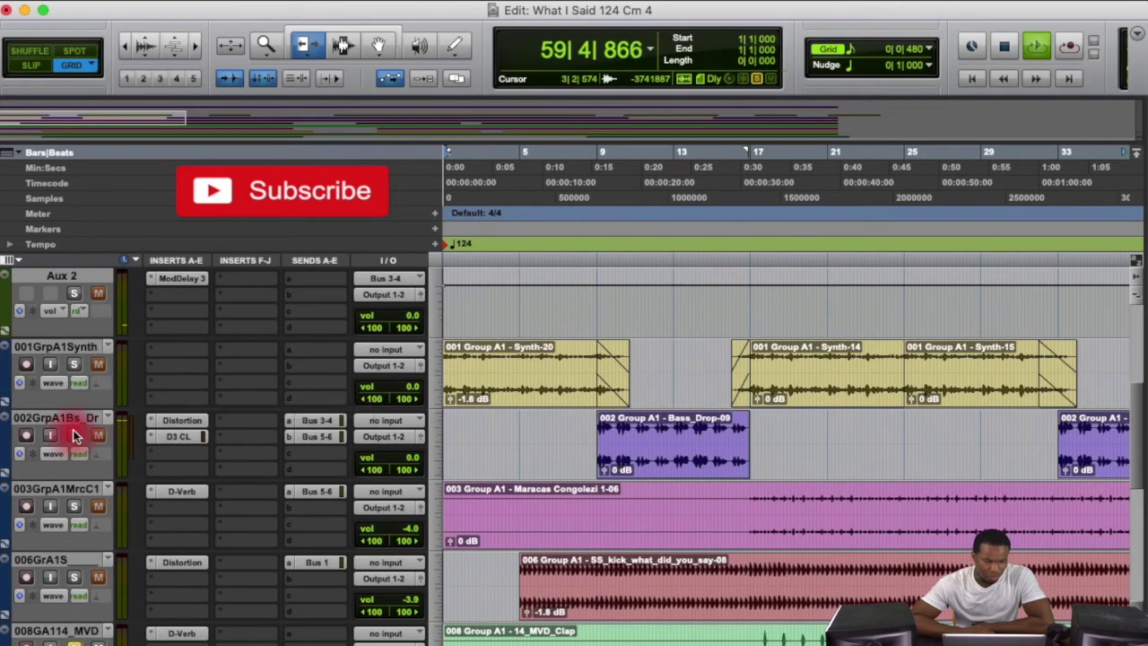
left_click(75, 508)
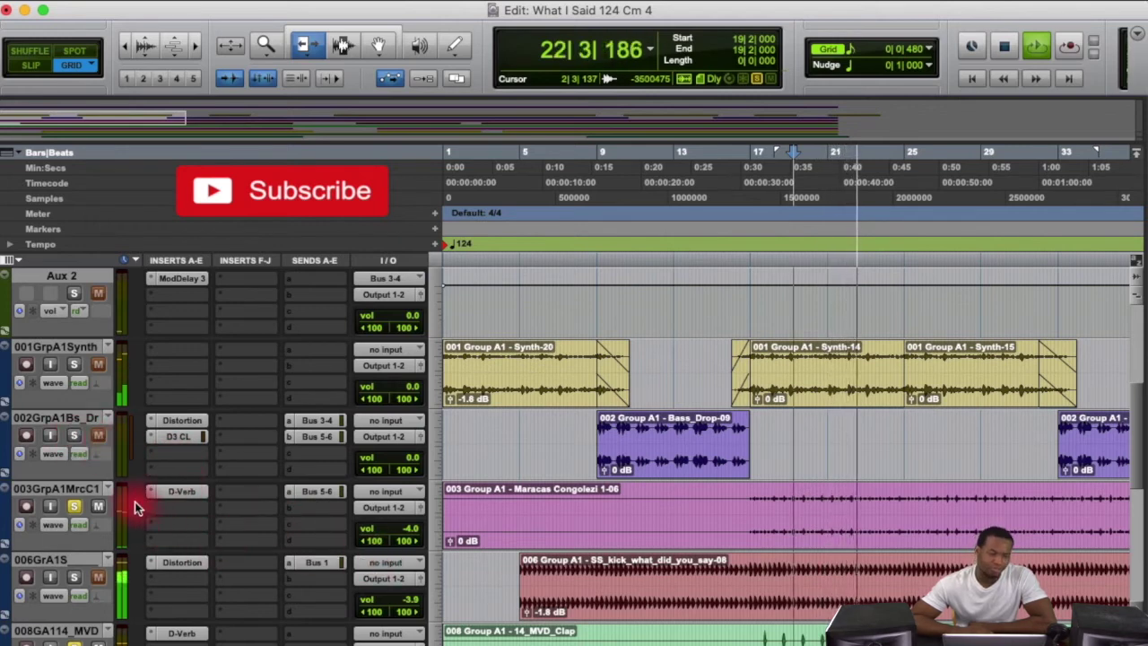
left_click(72, 438)
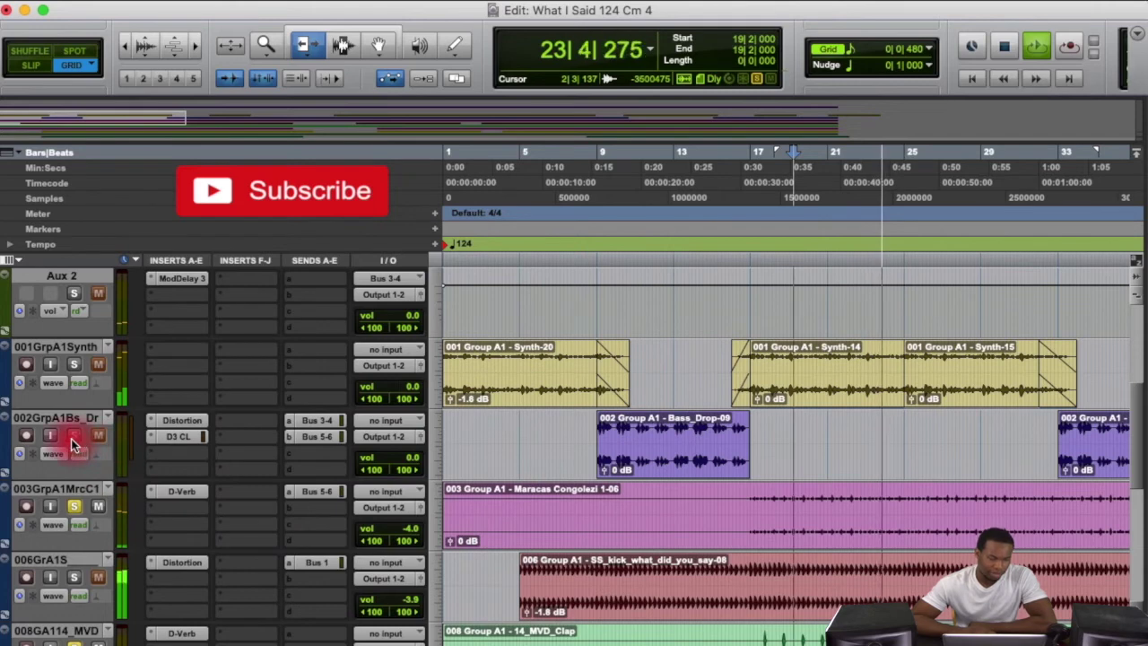
left_click(606, 182)
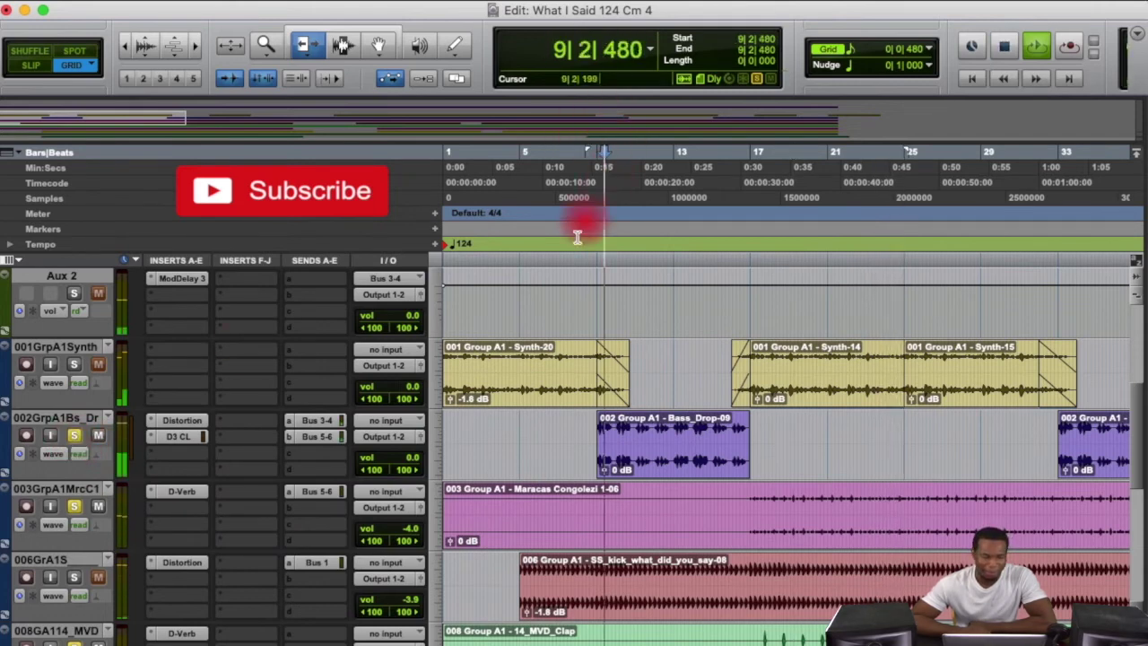
- Make the 002GrpA1Bs_Dr track's Bus 5-6 send inactive during playback, and make it active again
right_click(315, 437)
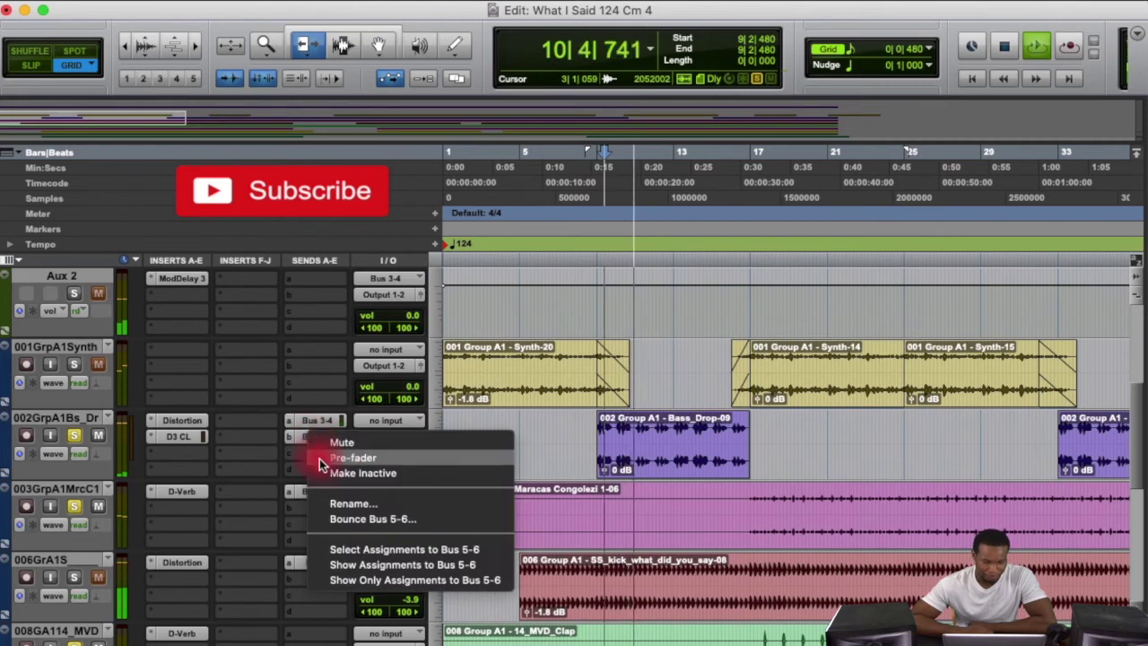
left_click(328, 474)
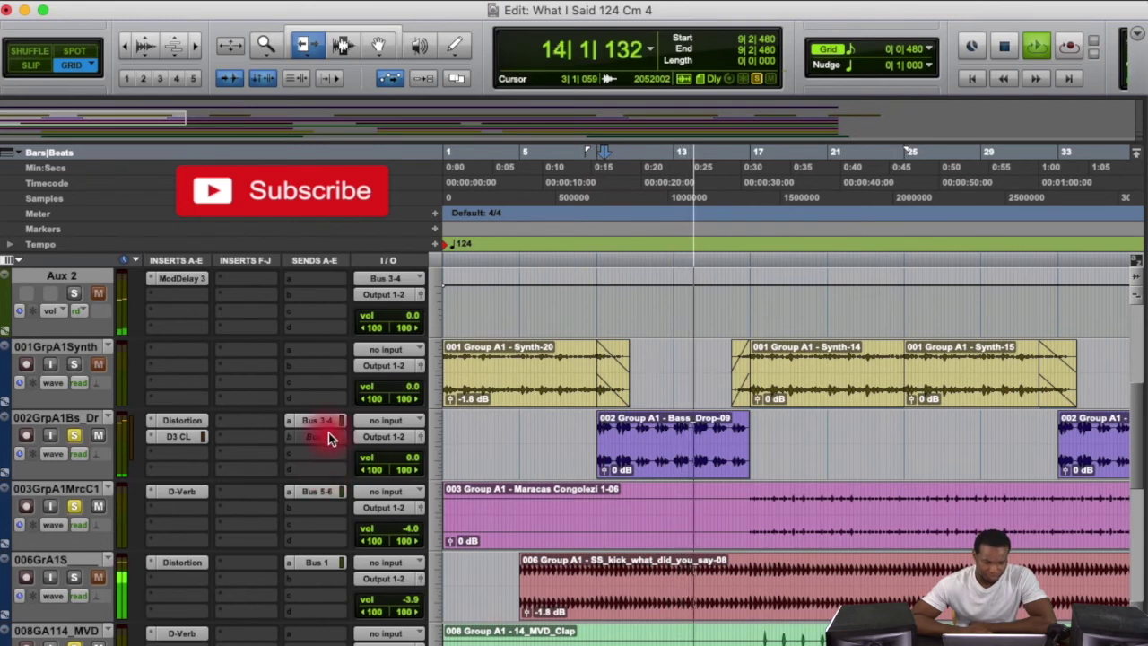
right_click(328, 432)
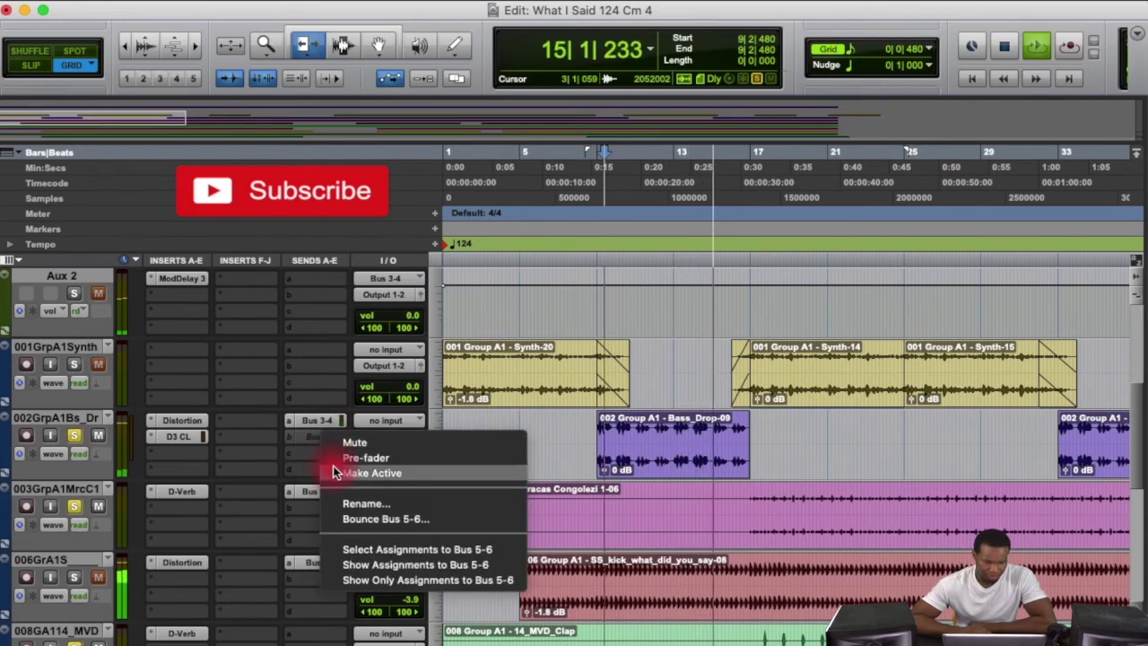
left_click(333, 470)
- Compare playback with the Reverb Aux track's solo off and on, leaving the track unsoloed and muted
scroll(289, 366, "up", 3)
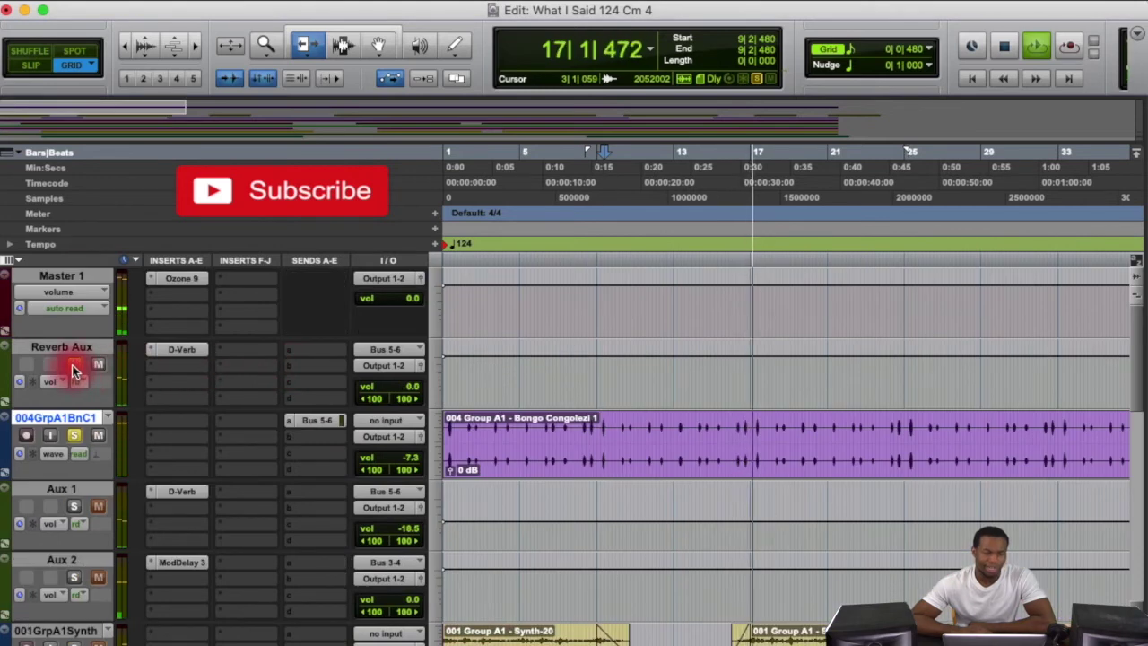
key("space")
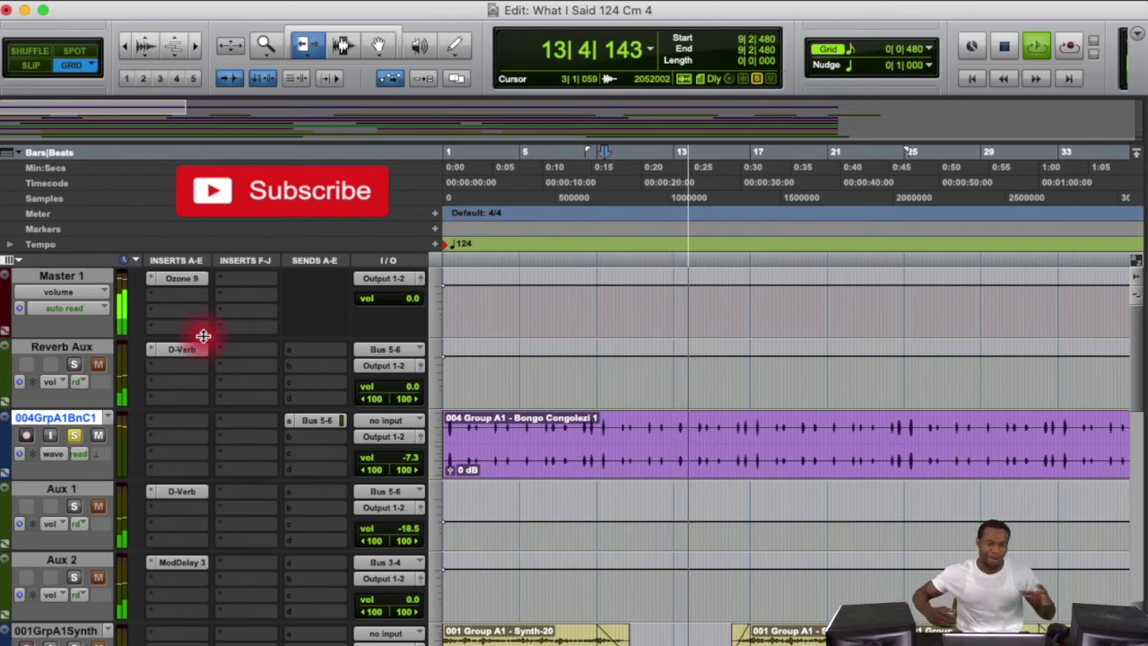
left_click(75, 366)
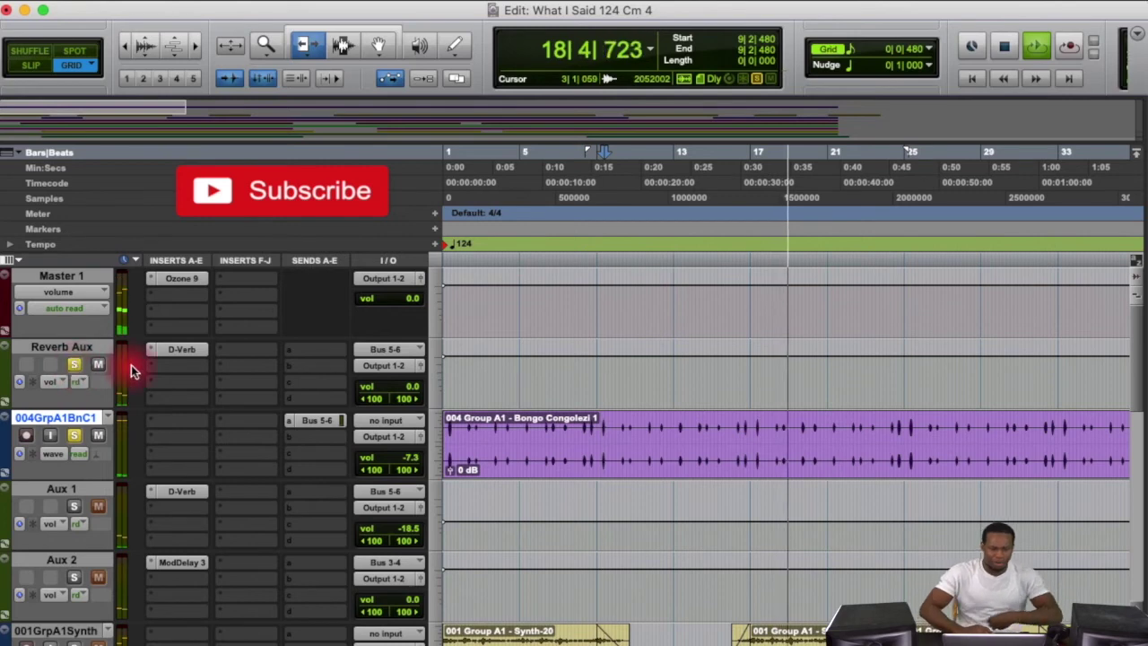
left_click(75, 365)
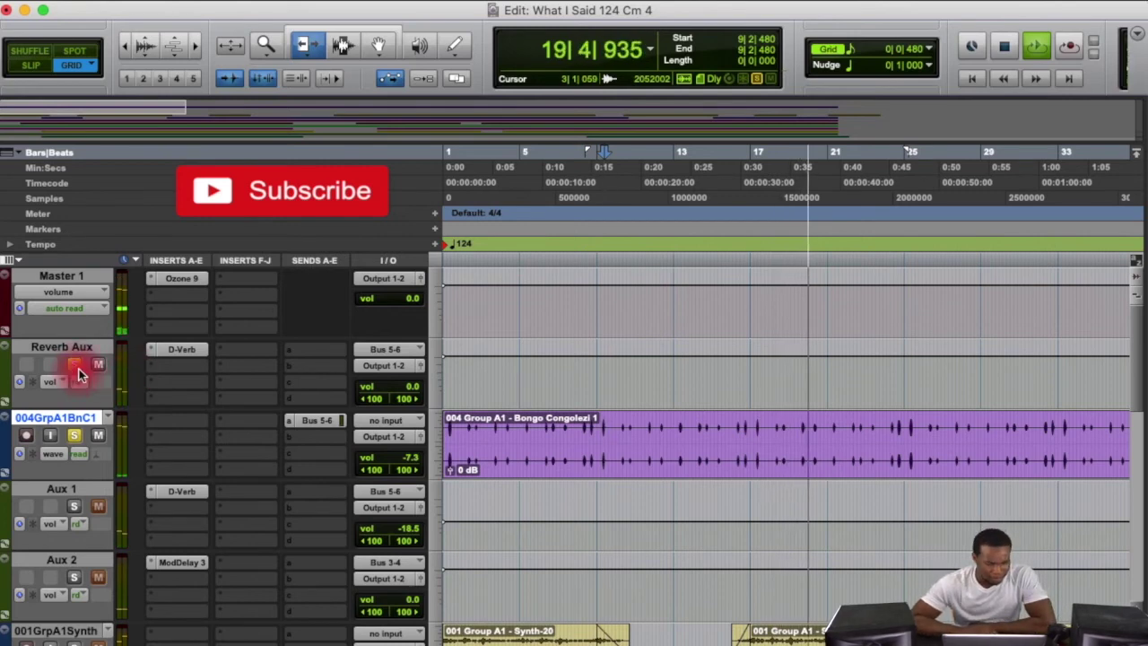
left_click(99, 365)
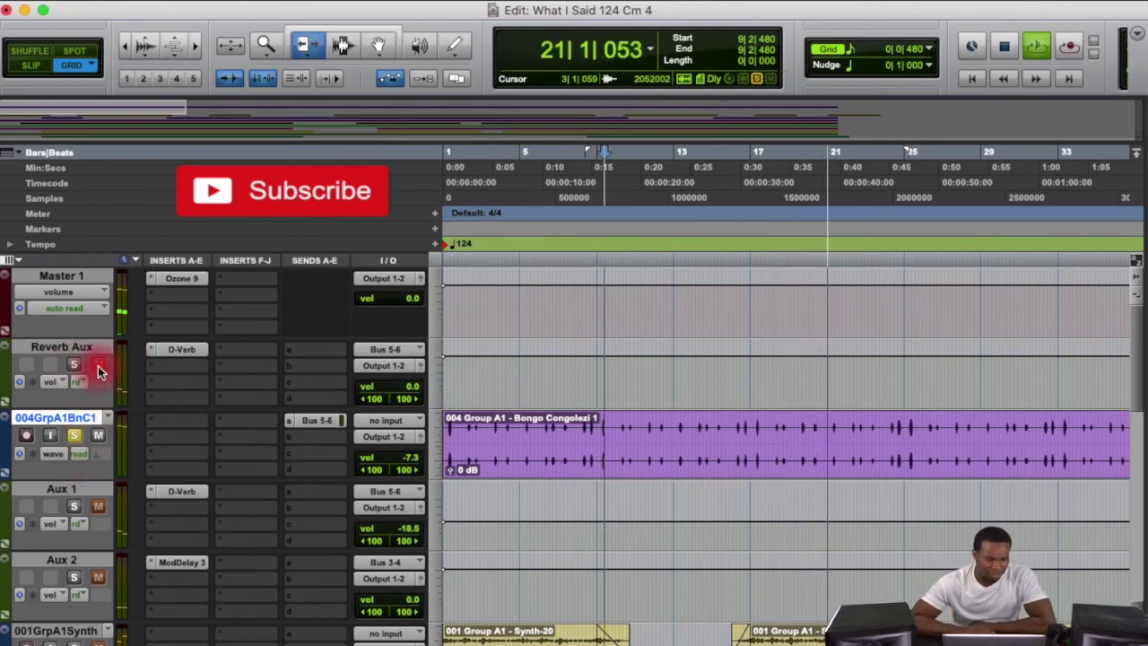
- Clear the solo on all remaining soloed tracks, including the maracas, bass drop, clap and bongo tracks
scroll(78, 441, "down", 5)
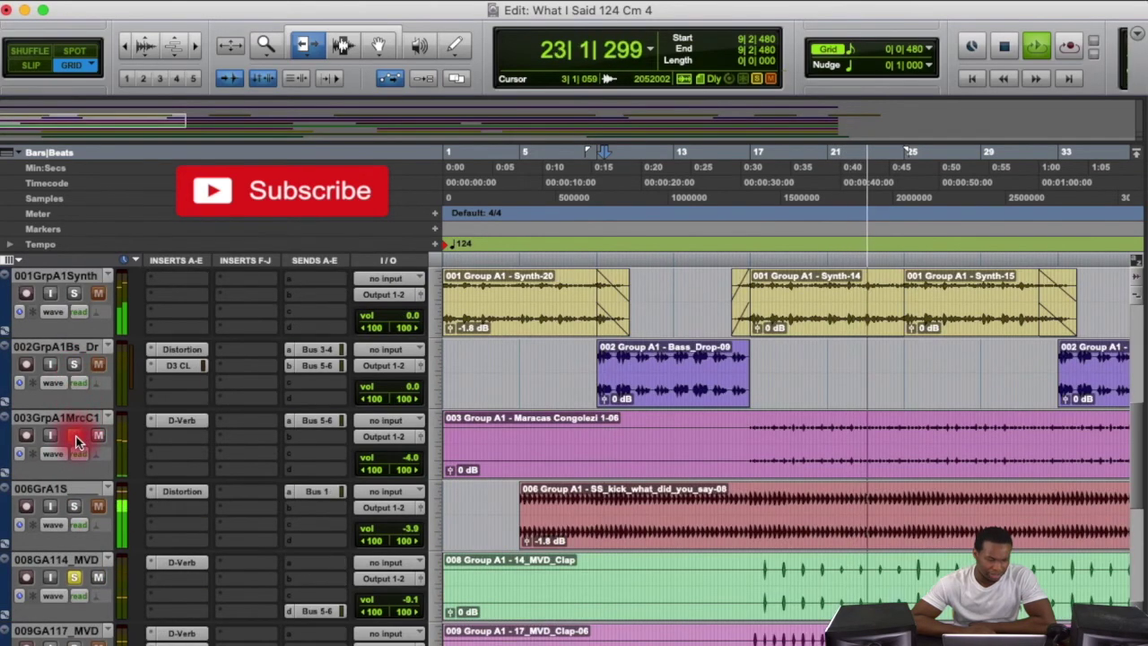
scroll(78, 440, "down", 1)
scroll(76, 442, "down", 2)
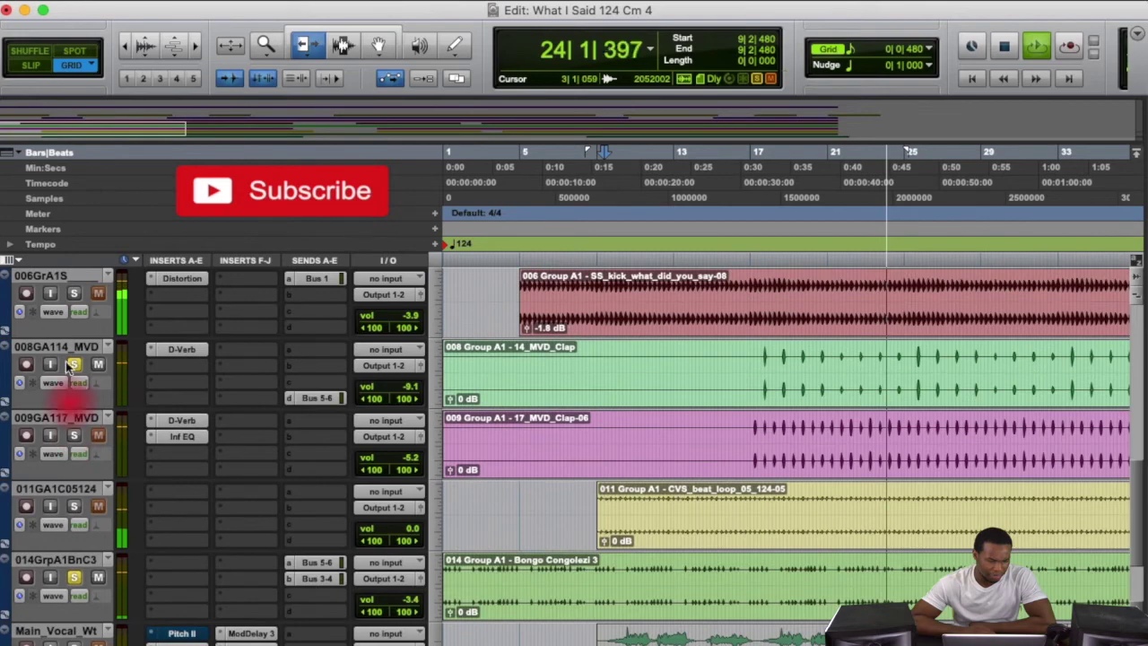
scroll(76, 368, "down", 2)
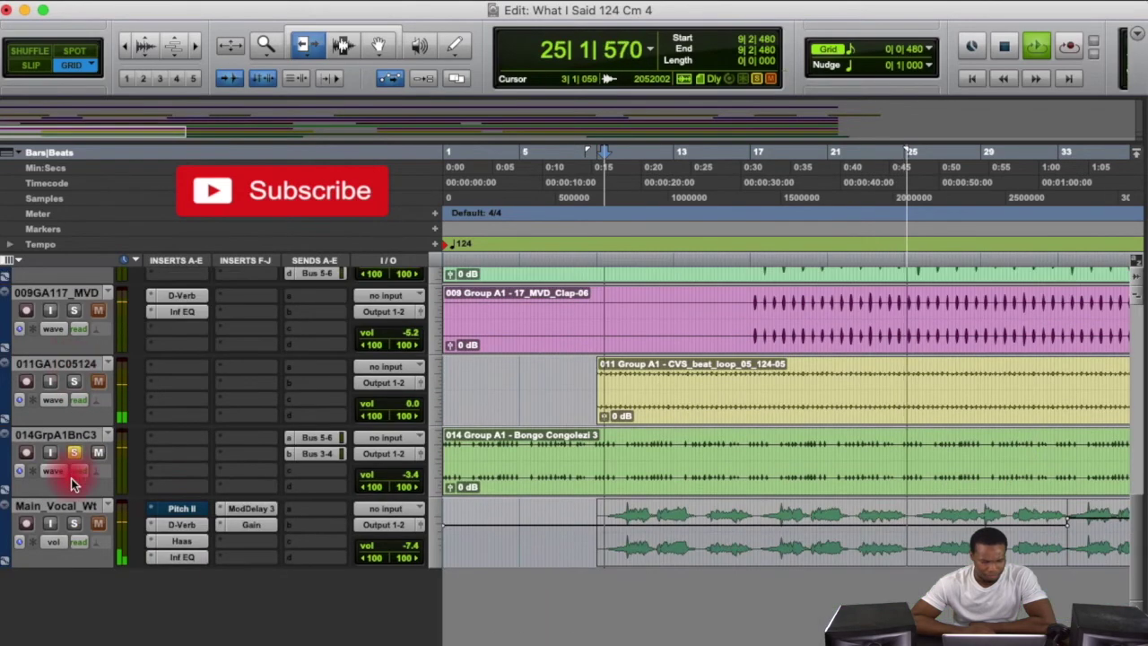
scroll(198, 359, "up", 10)
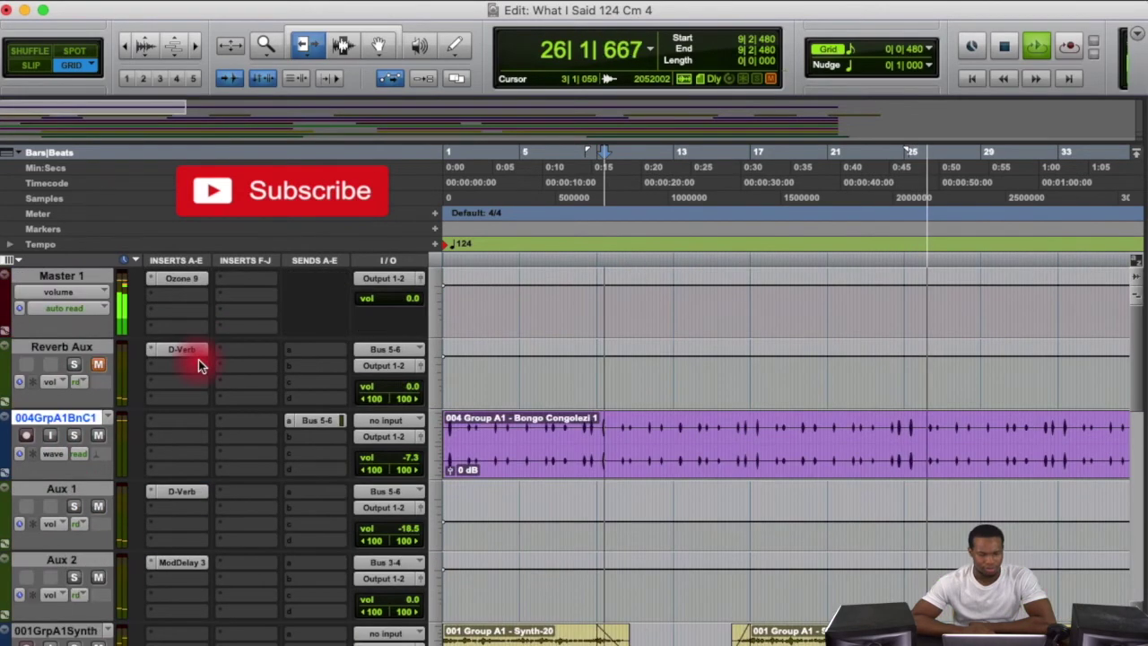